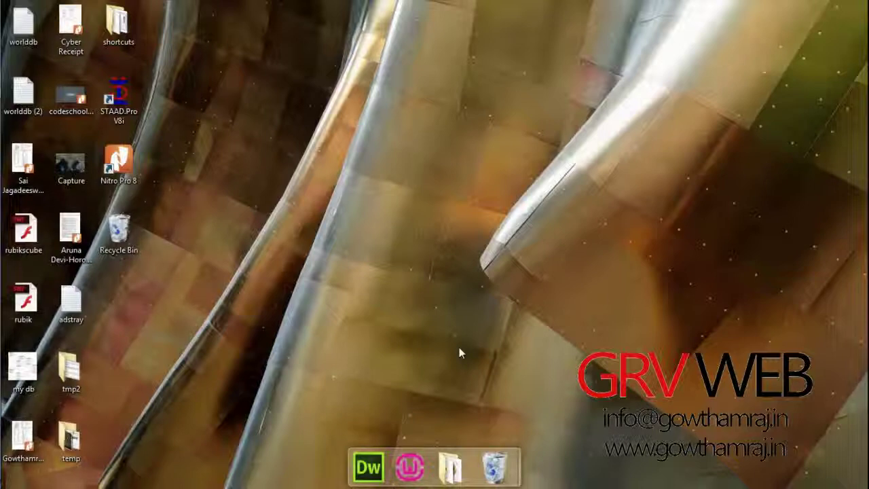
Step: Launch STAAD.Pro V8i and create a new space-structure project named class2adv in metres and kilonewtons
left_click(127, 115)
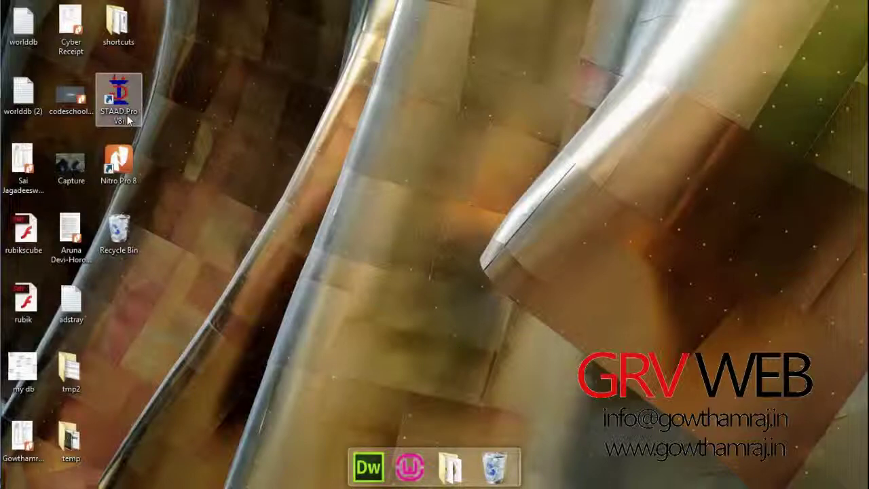
double_click(127, 115)
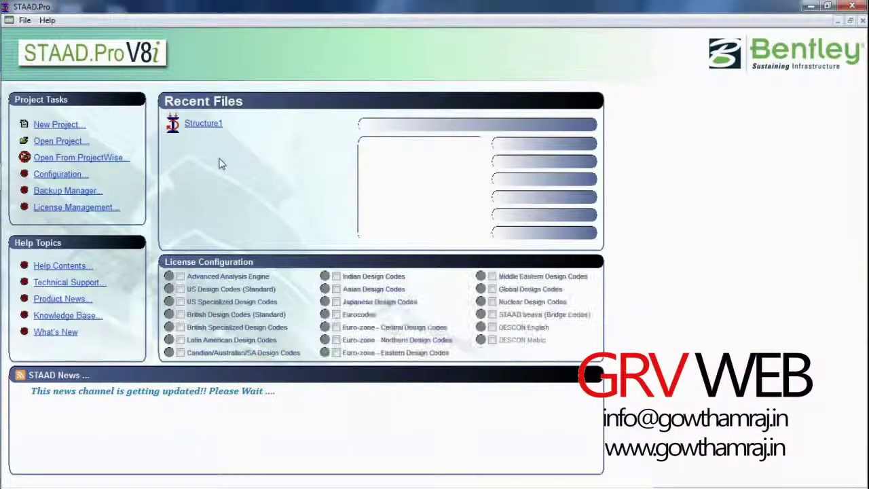
left_click(55, 125)
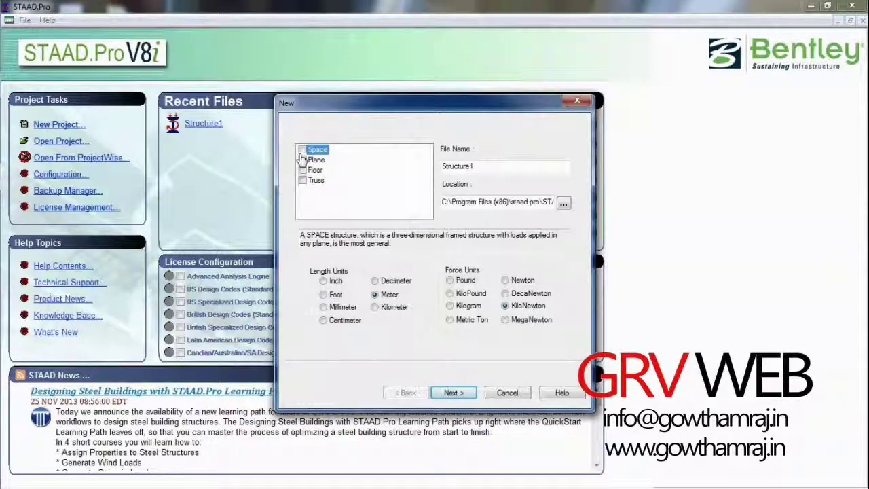
left_click(301, 150)
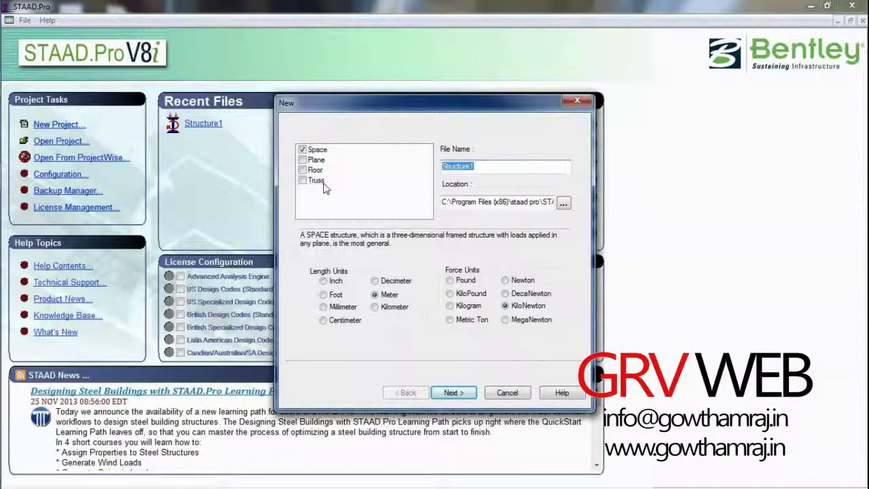
type("clas")
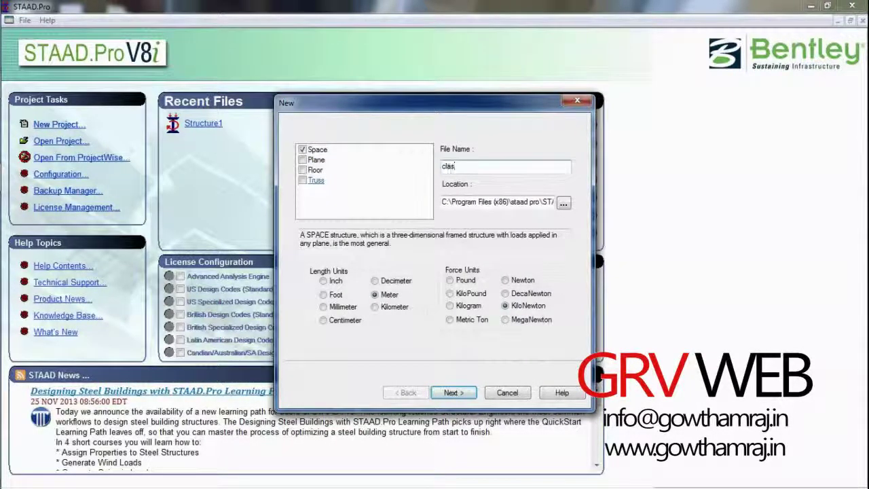
type("s2")
type("adv")
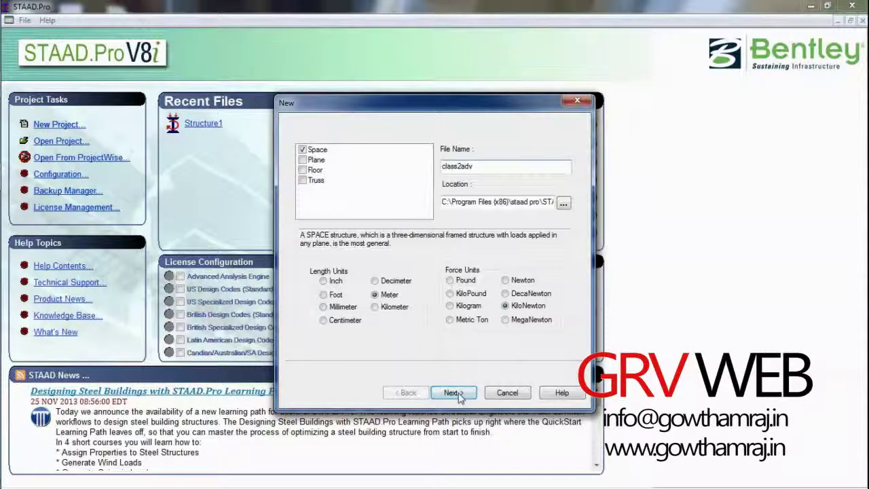
left_click(455, 394)
left_click(456, 394)
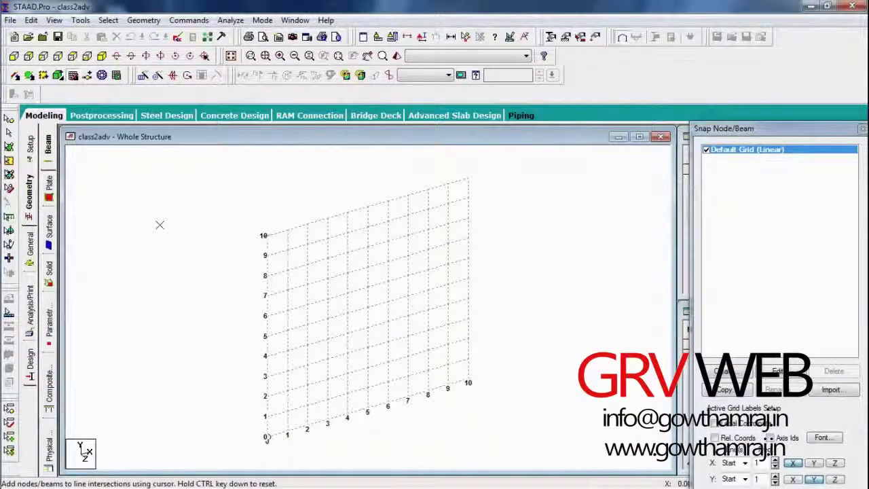
Step: Generate a 4×5×4-bay frame, 12 m long, 15 m high, 12 m wide, in the Structure Wizard
left_click(143, 20)
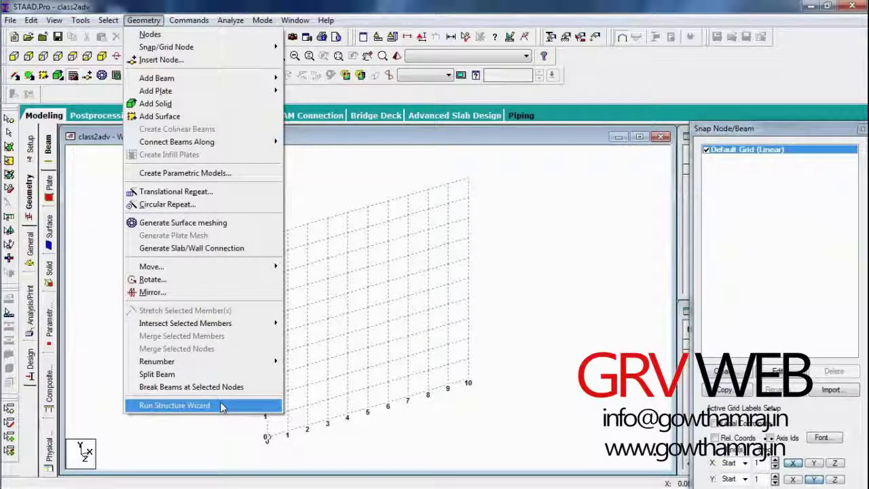
left_click(222, 407)
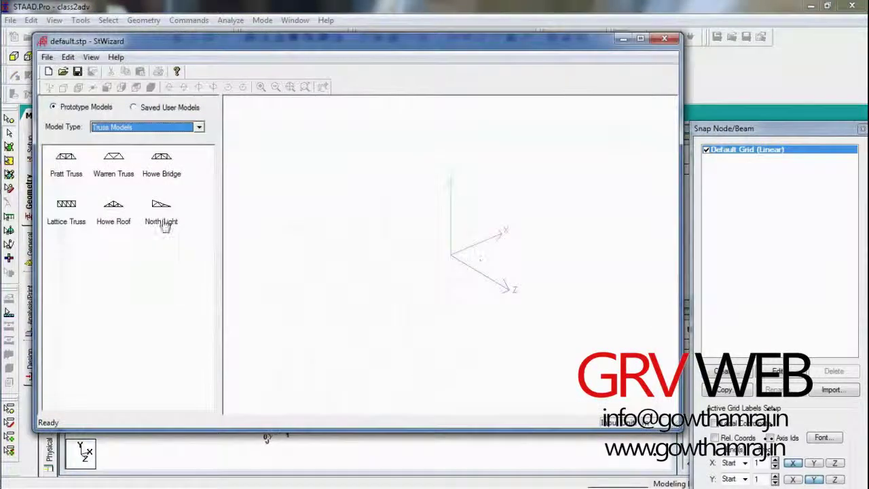
left_click(134, 130)
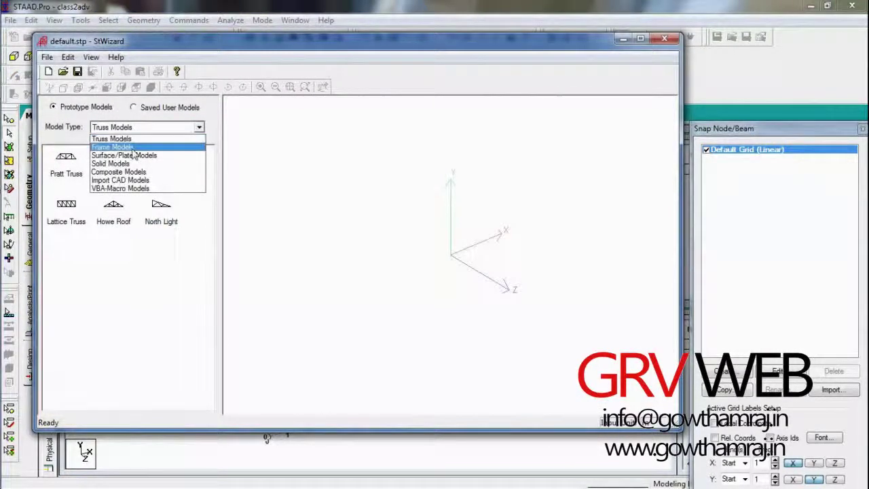
left_click(134, 149)
double_click(62, 166)
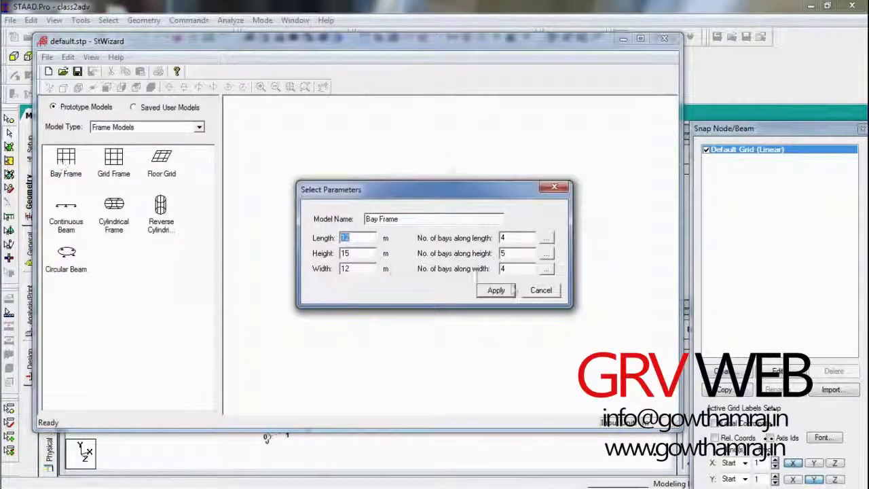
left_click(508, 290)
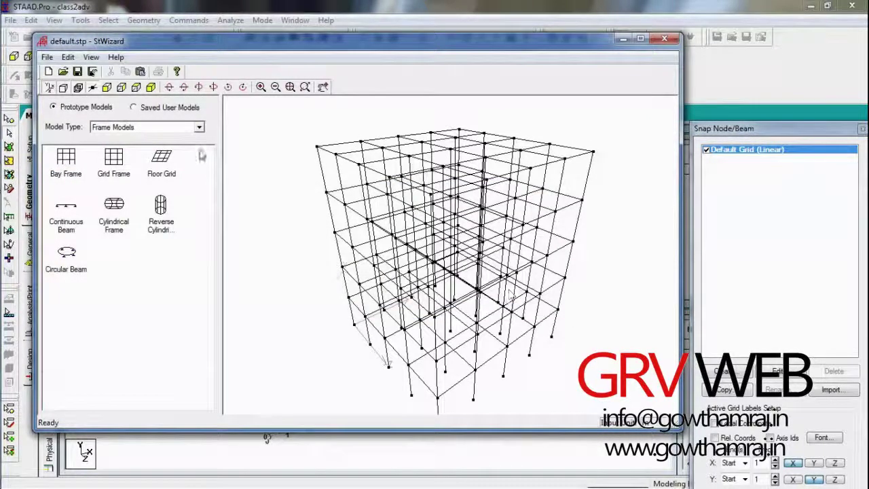
Step: Transfer the generated bay frame into the class2adv model at the origin
left_click(141, 73)
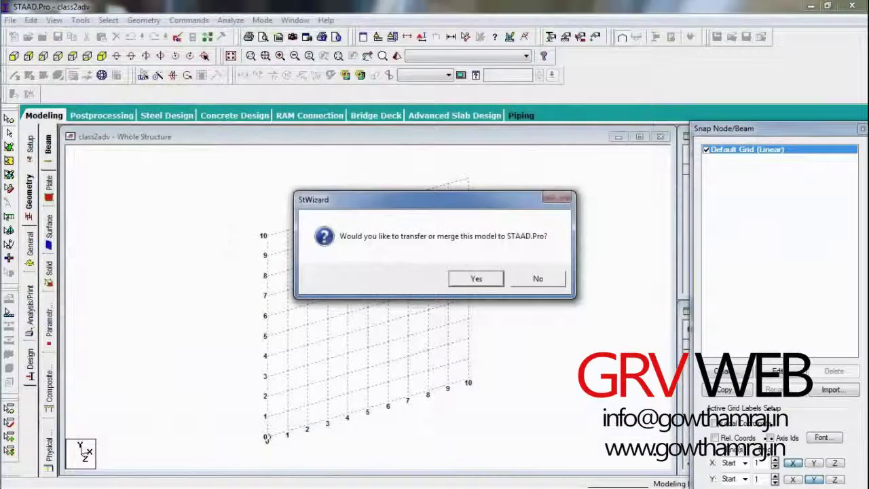
left_click(475, 281)
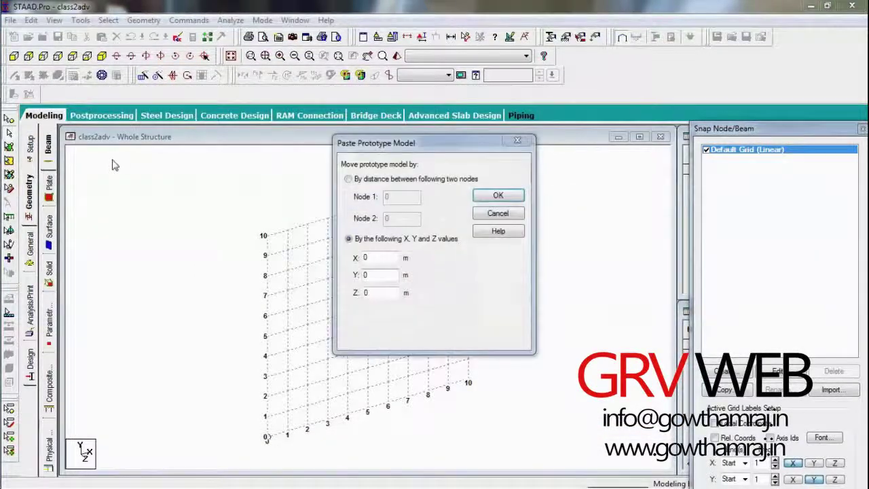
left_click(490, 201)
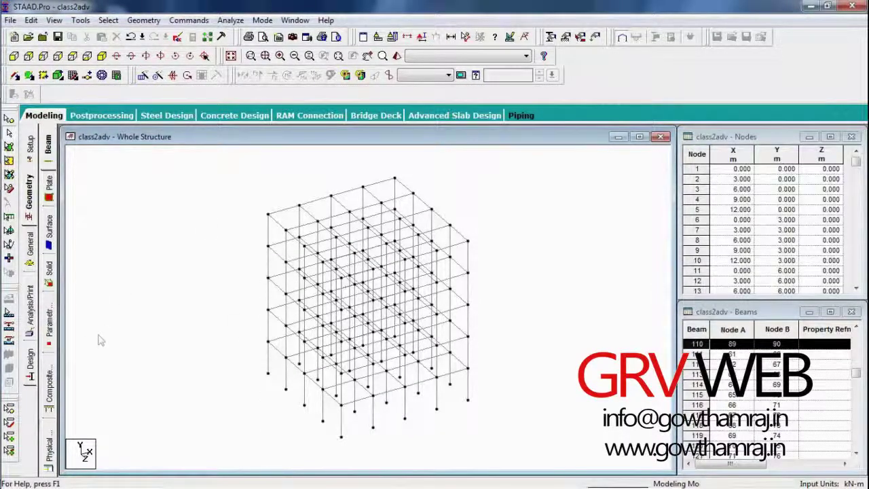
Step: Define a rectangular concrete section with depth 0.4 m and width 0.3 m
left_click(30, 258)
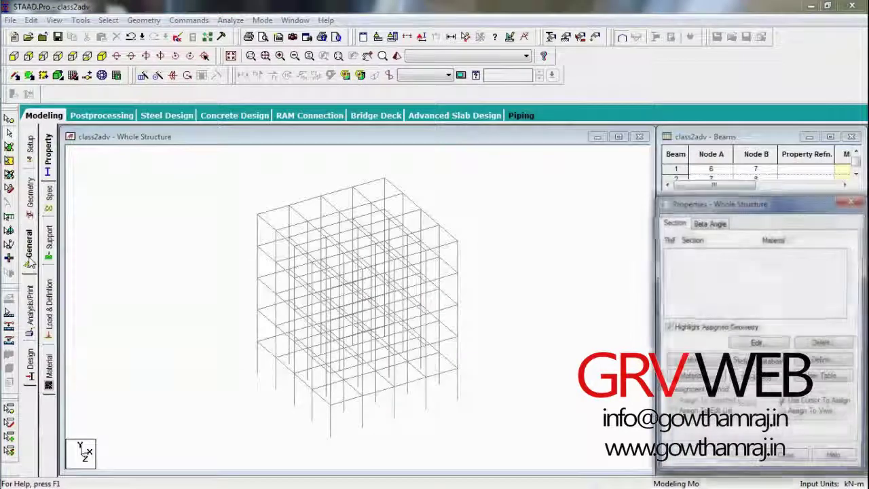
left_click(840, 361)
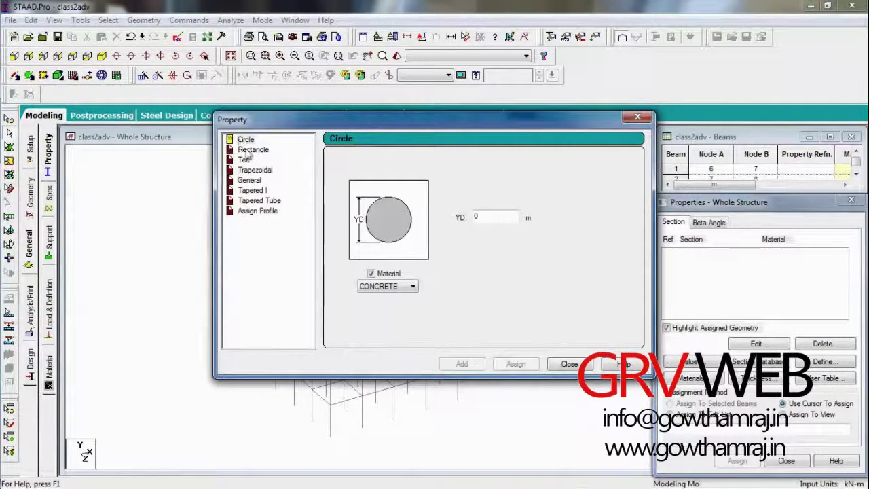
left_click(250, 151)
left_click(501, 209)
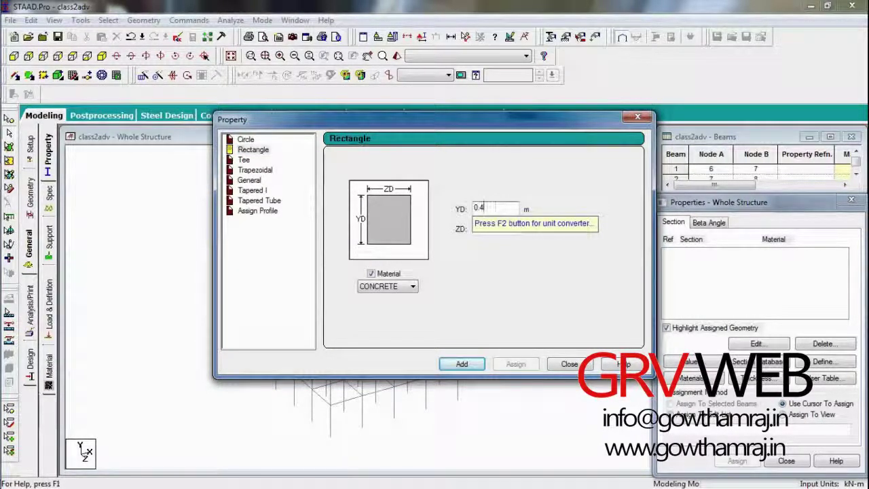
key("Tab")
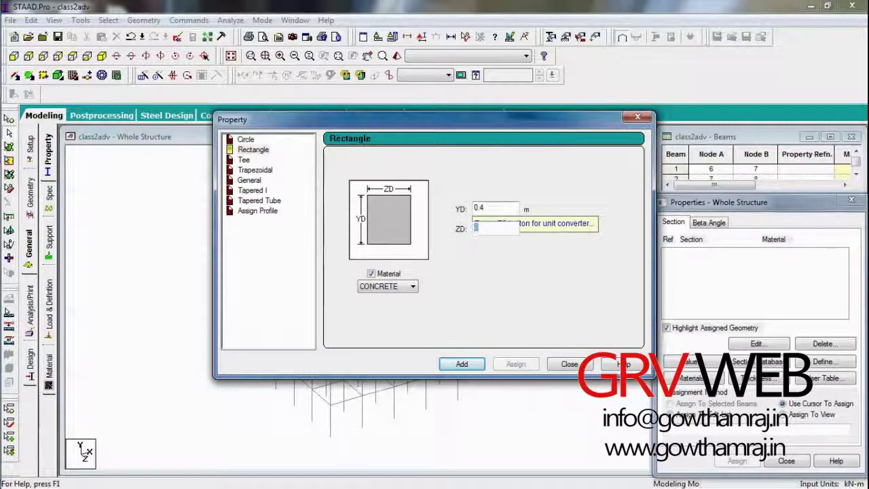
type("0.3")
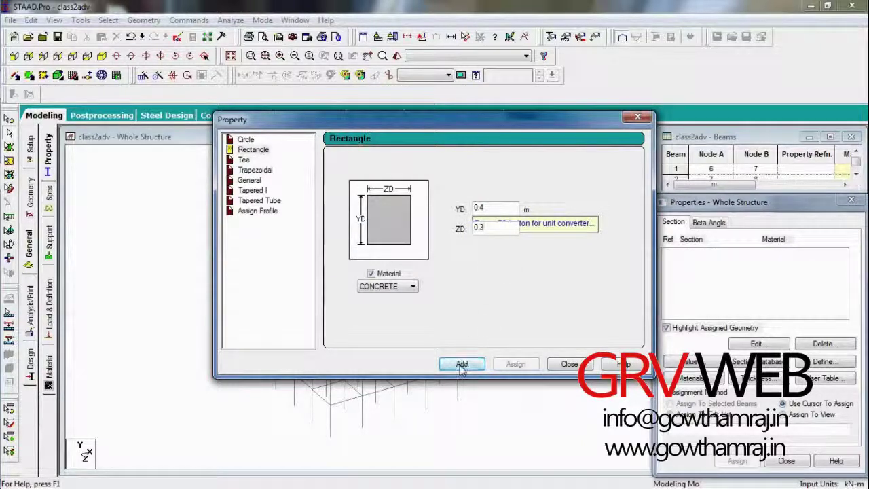
left_click(461, 366)
left_click(569, 364)
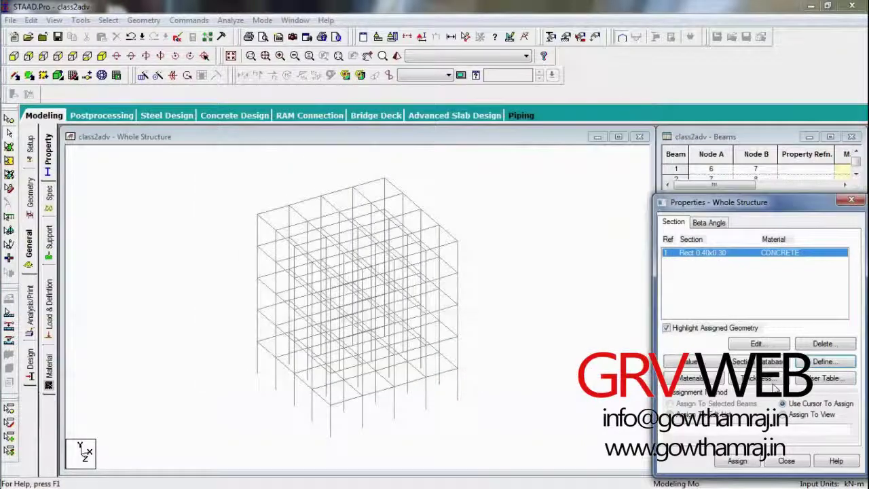
Step: Assign the 0.40 × 0.30 m section R1 to all members in view
left_click(811, 415)
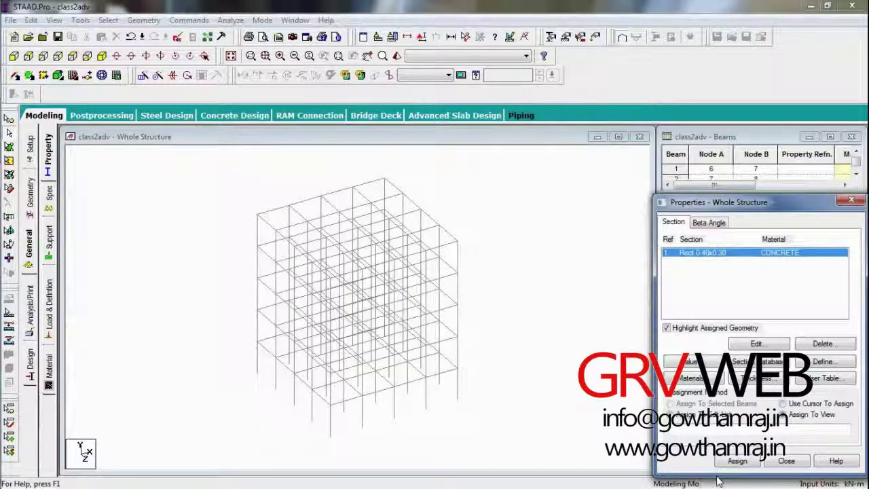
left_click(736, 465)
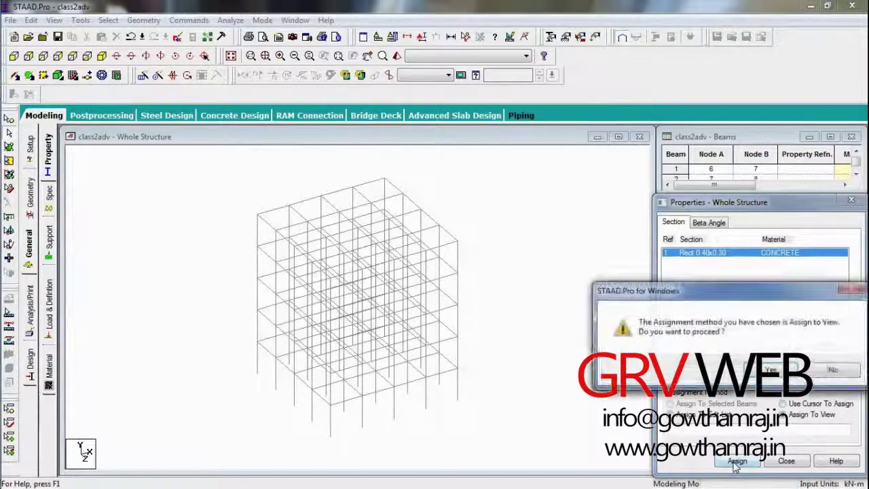
left_click(768, 370)
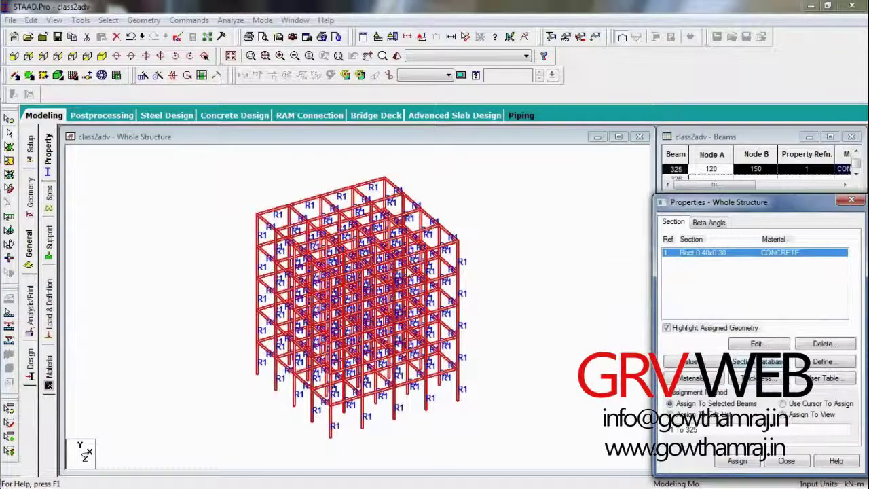
Step: Create a new fixed support, Support 2
left_click(50, 238)
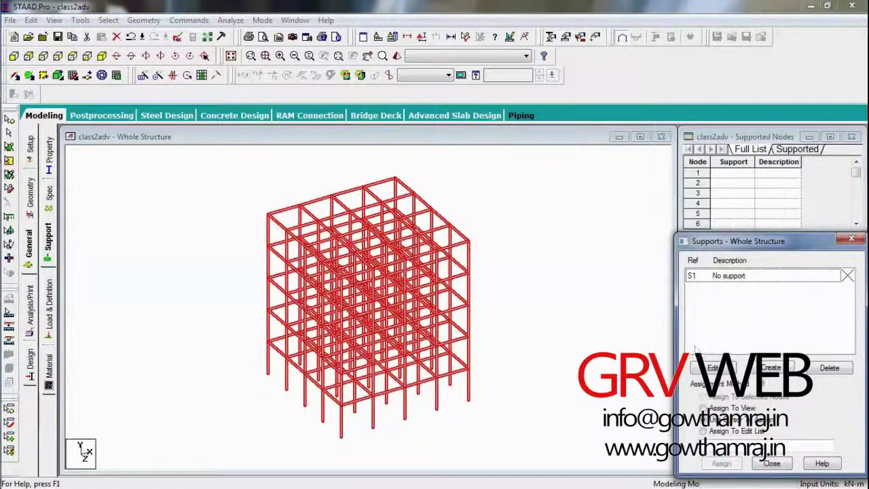
left_click(769, 367)
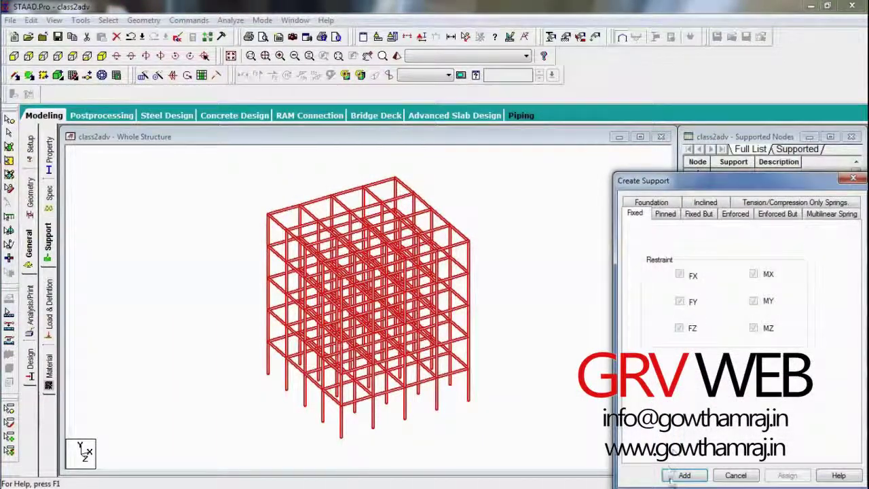
left_click(676, 478)
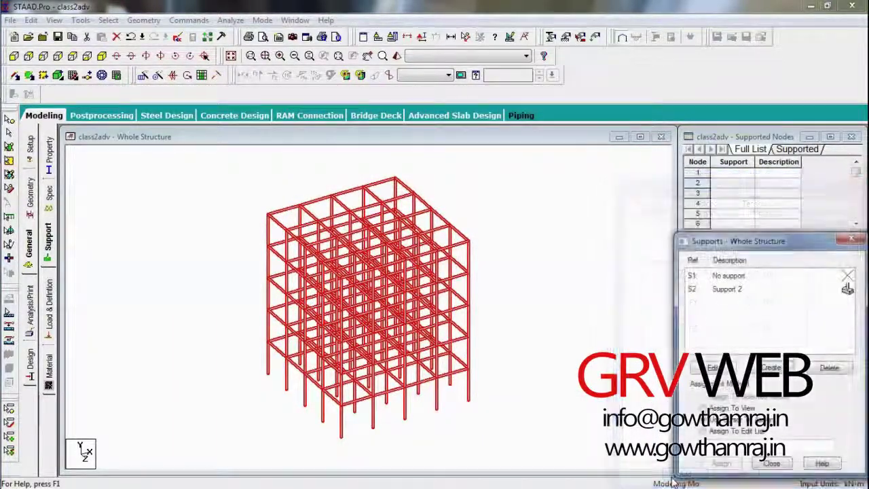
left_click(768, 296)
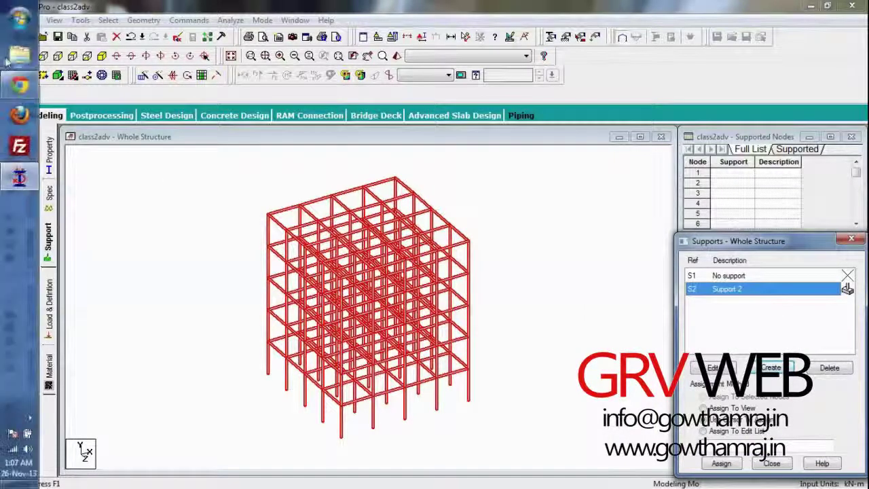
Step: Assign Support 2 to the five base nodes selected in front view
left_click(14, 55)
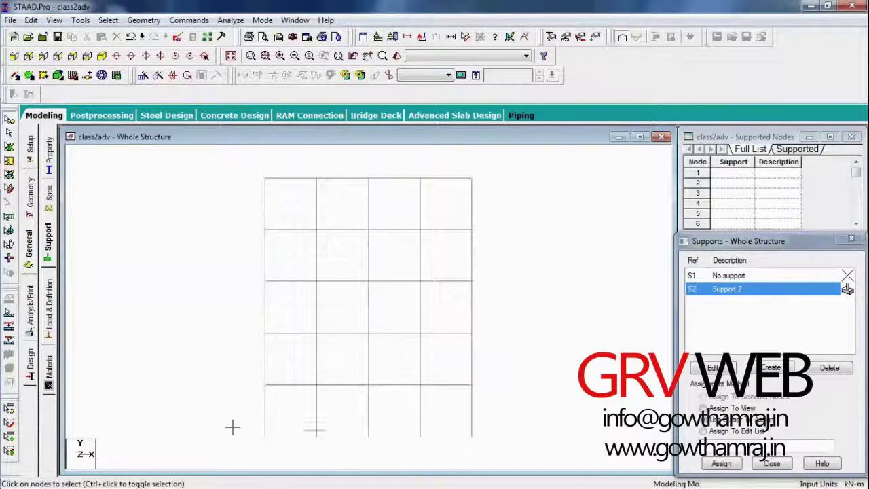
left_click_drag(233, 428, 521, 455)
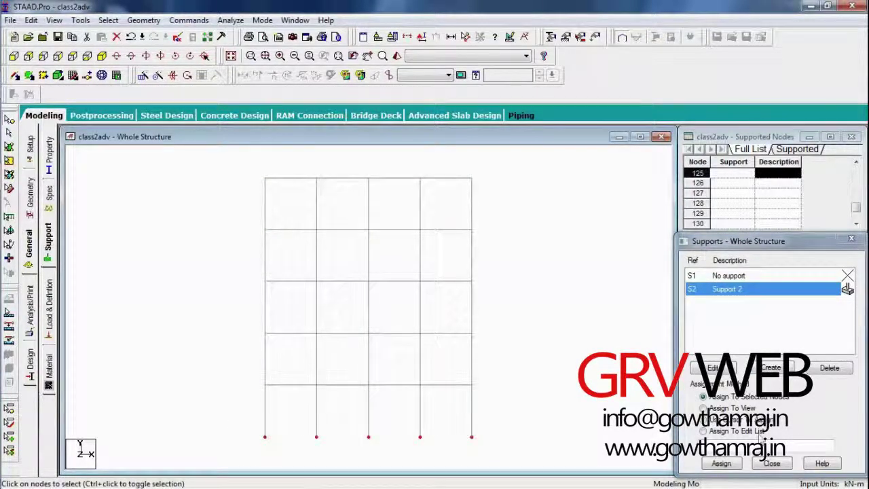
left_click(721, 463)
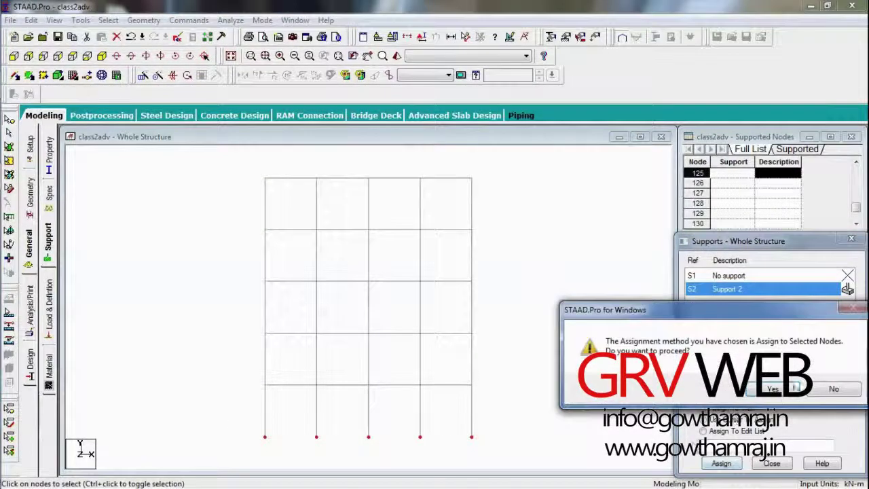
left_click(795, 388)
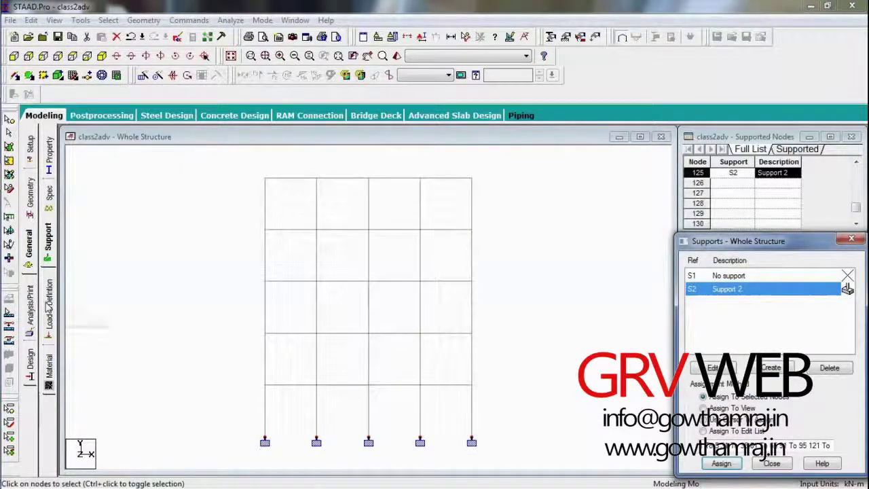
Step: Create load case 1 of type Dead, titled Dead Load
left_click(48, 308)
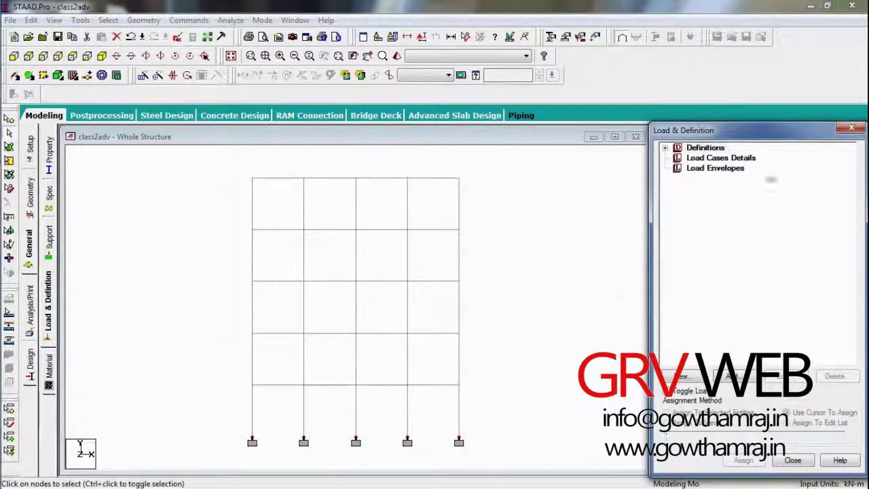
left_click(741, 159)
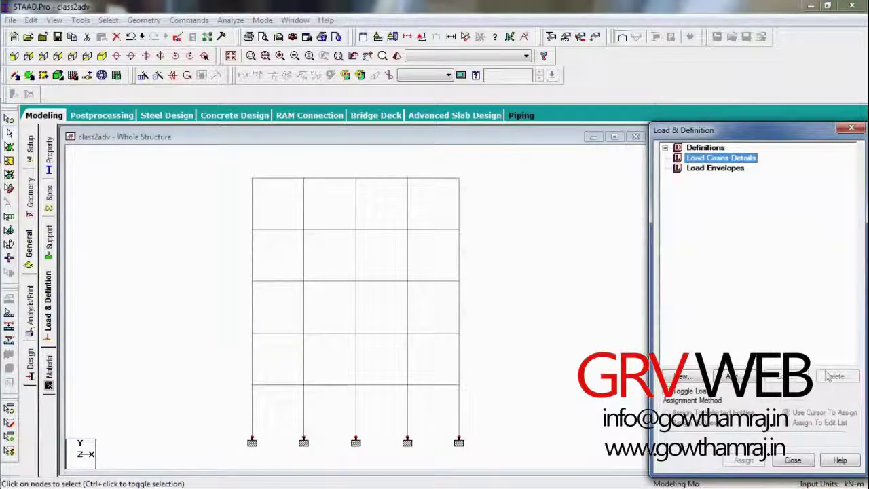
left_click(728, 377)
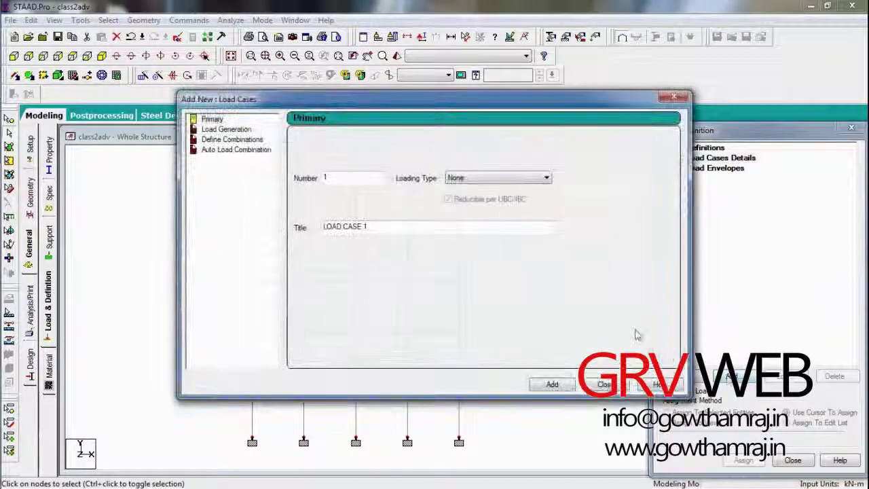
left_click(467, 179)
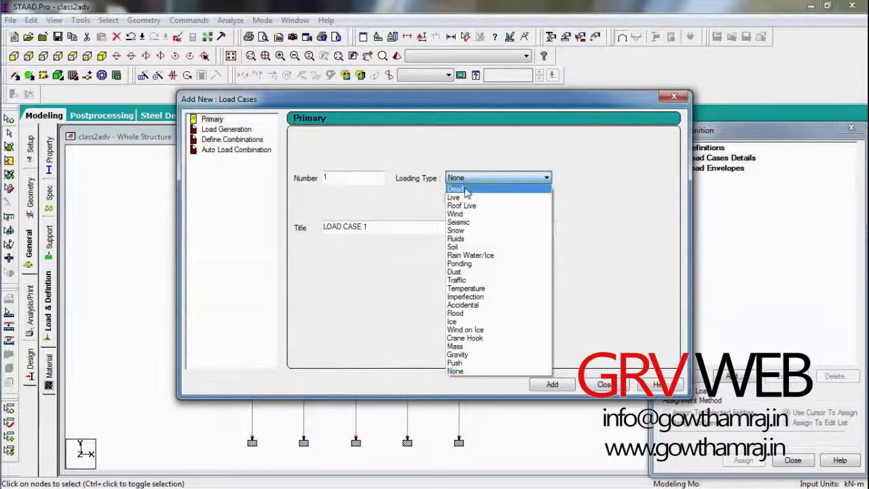
left_click(466, 190)
left_click_drag(370, 227, 309, 238)
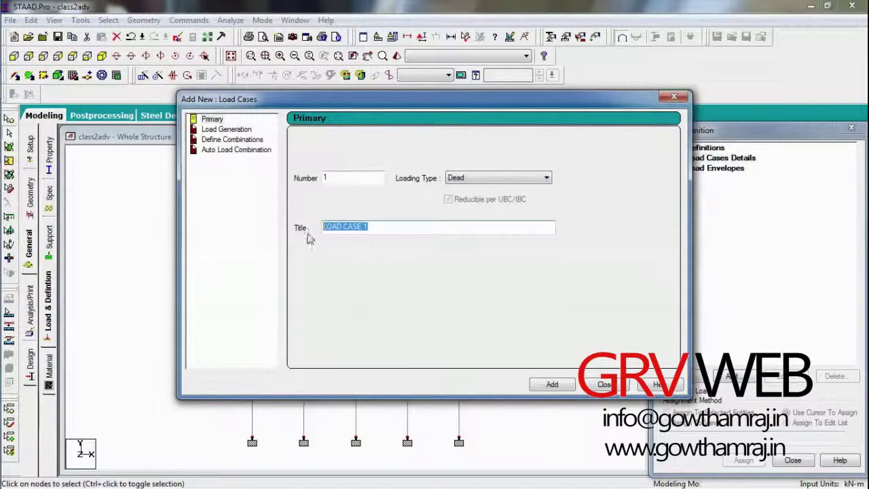
type("Dead ")
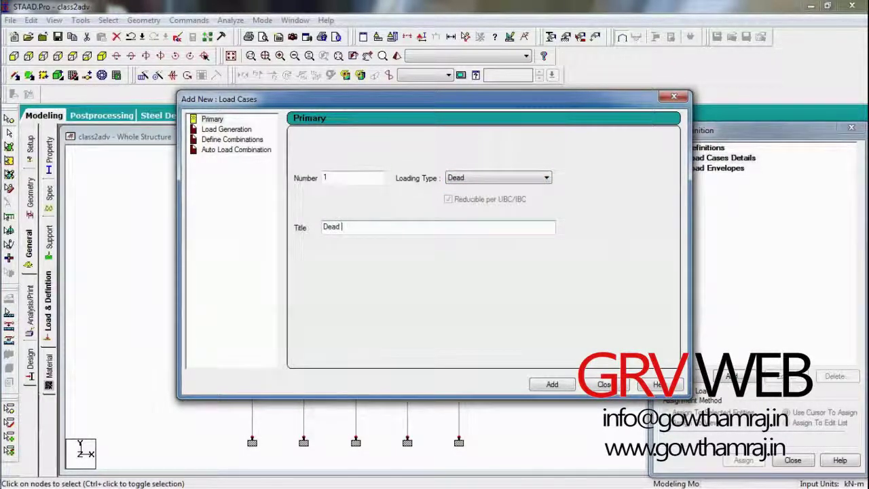
type("Load")
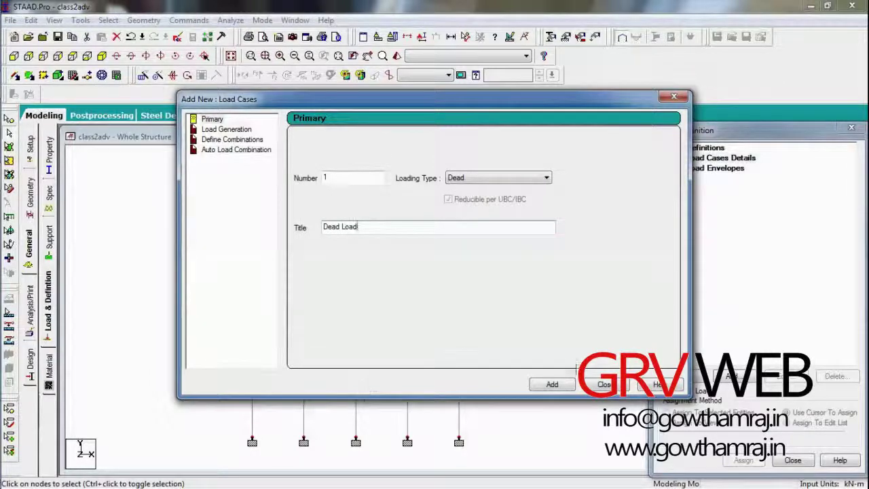
left_click(552, 384)
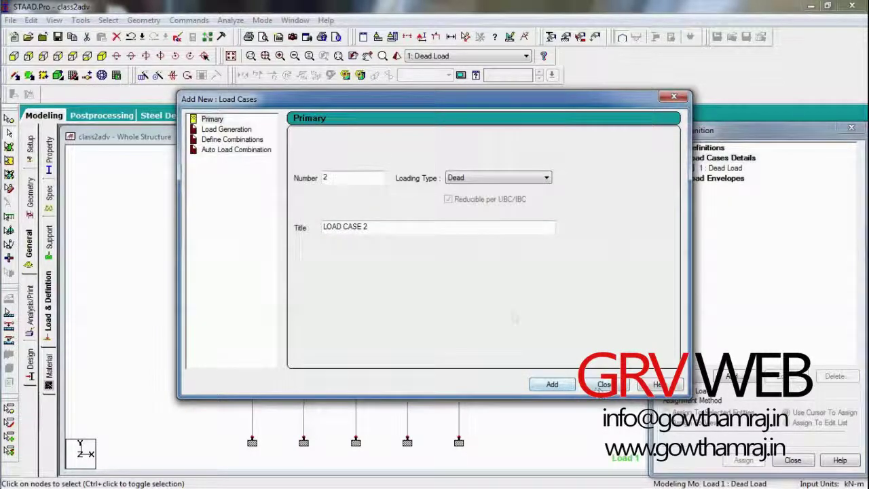
Step: Create load case 2 of type Live, titled Live Load
left_click(496, 177)
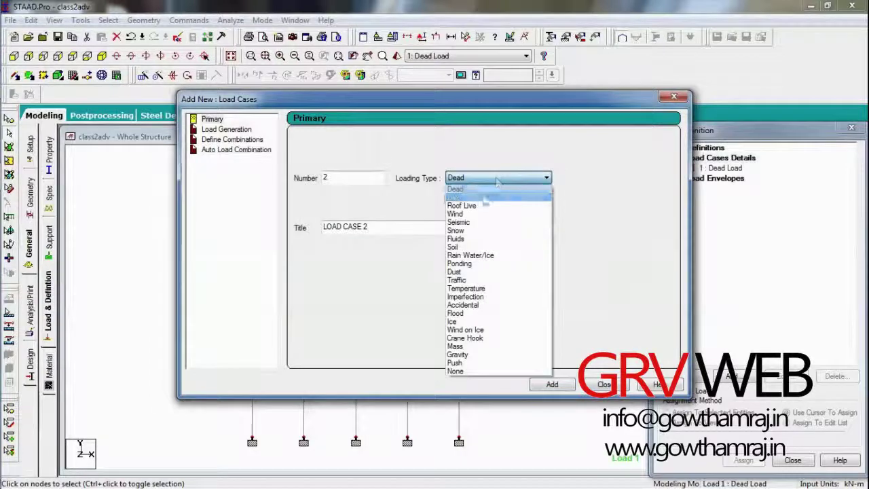
left_click(485, 198)
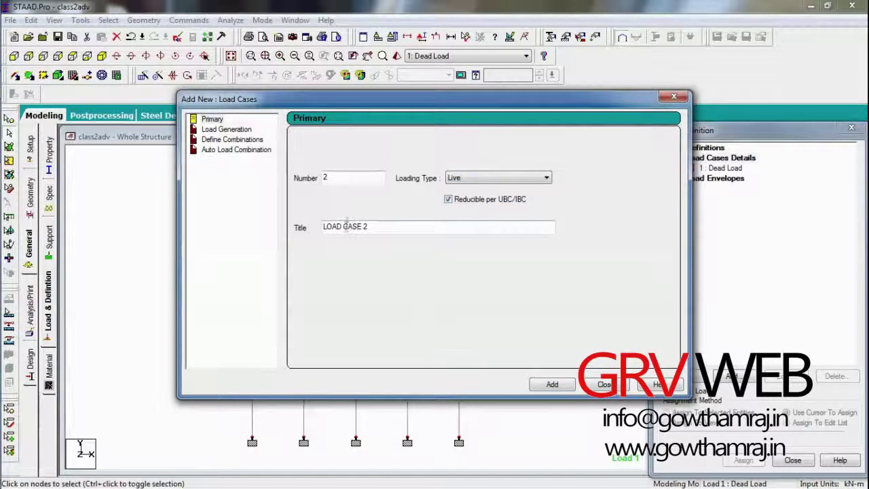
left_click_drag(378, 226, 324, 227)
type("Loa")
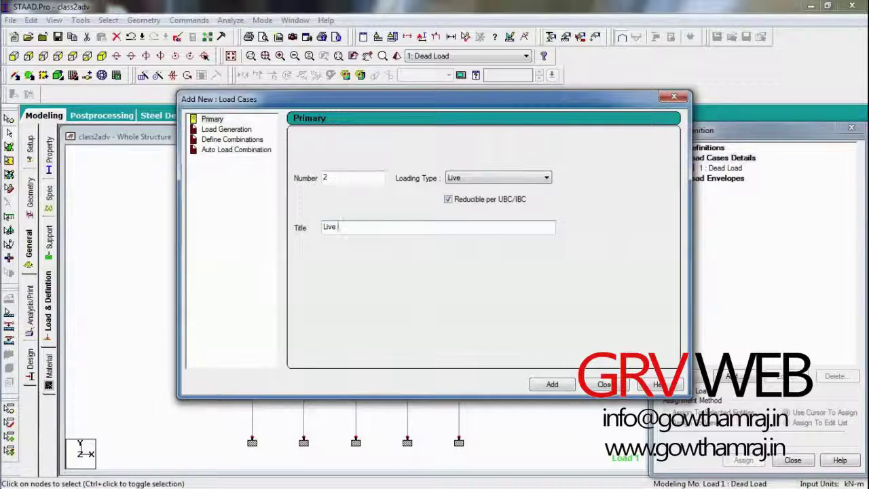
type("d")
left_click(550, 385)
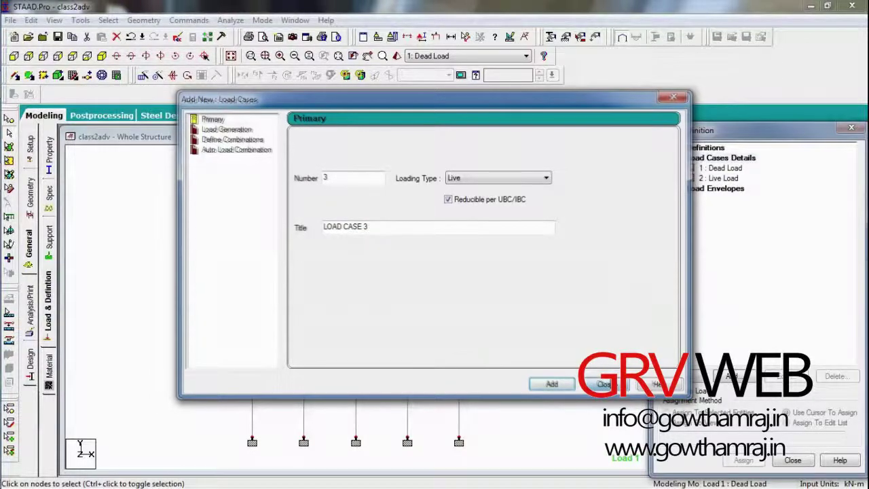
left_click(604, 385)
Step: Add a selfweight load of -1 in Y to the Dead Load case
left_click(739, 170)
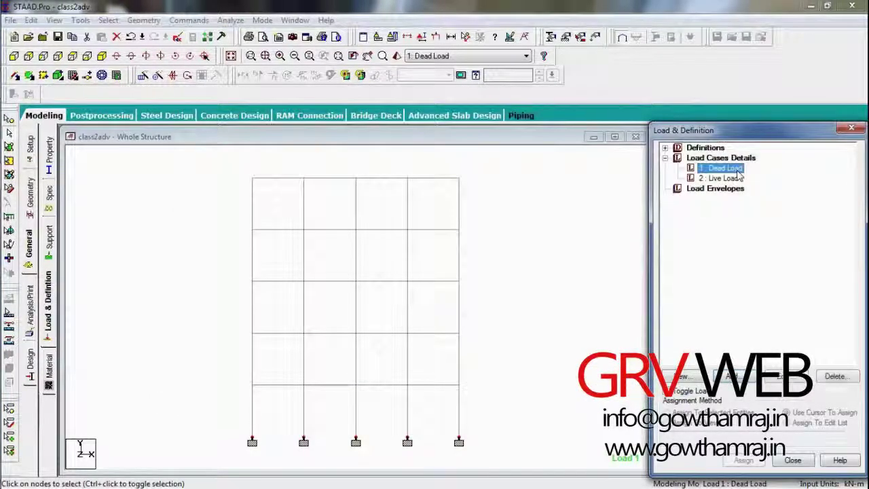
left_click(742, 377)
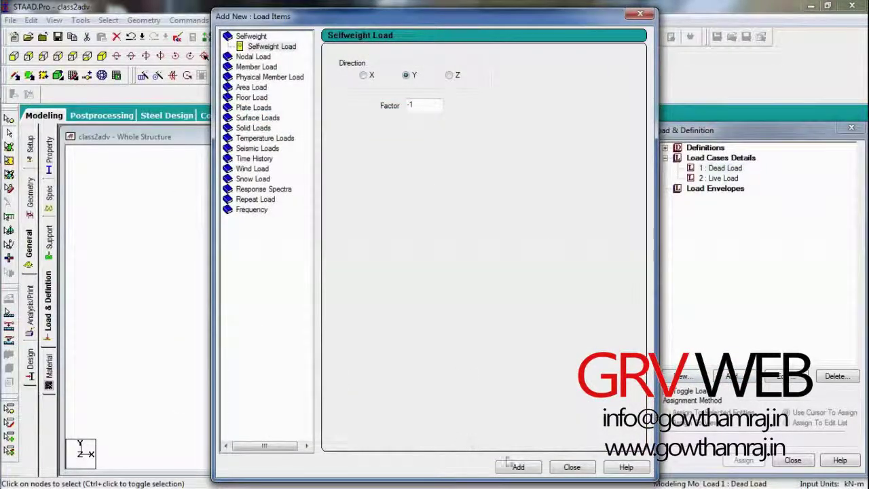
left_click(516, 467)
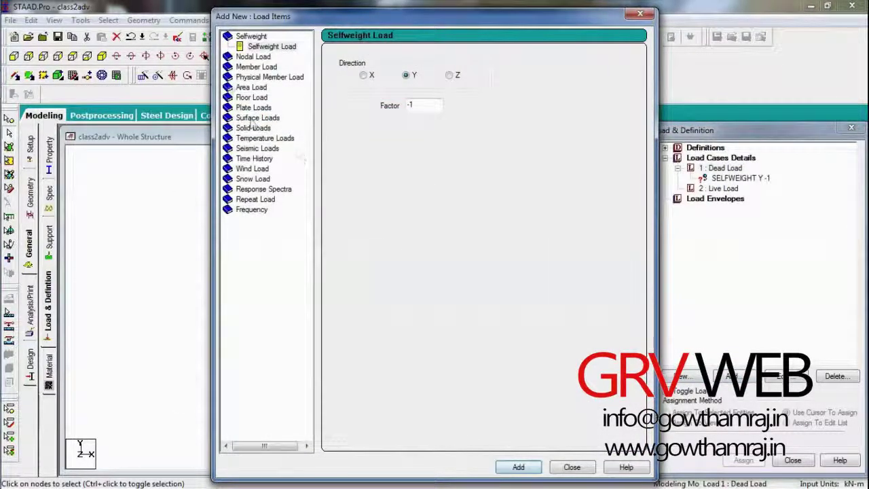
Step: Add a uniform member force W1 of -5 kN/m along GY to Dead Load
left_click(256, 68)
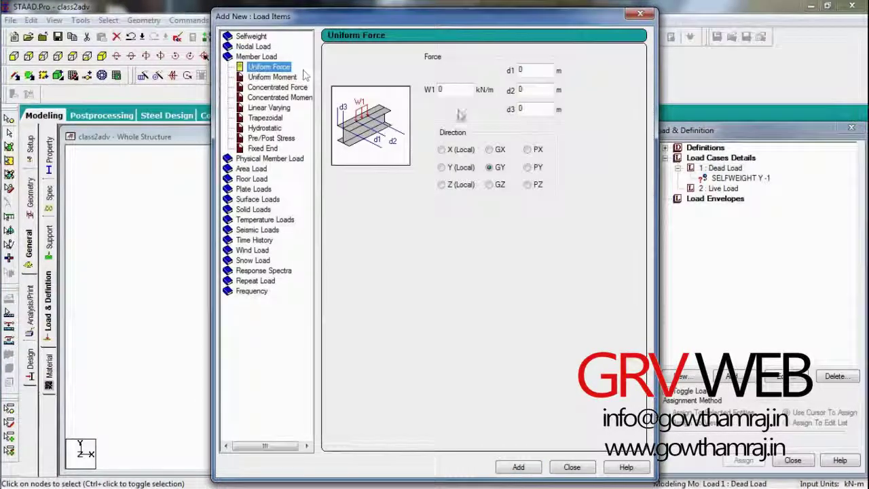
double_click(466, 88)
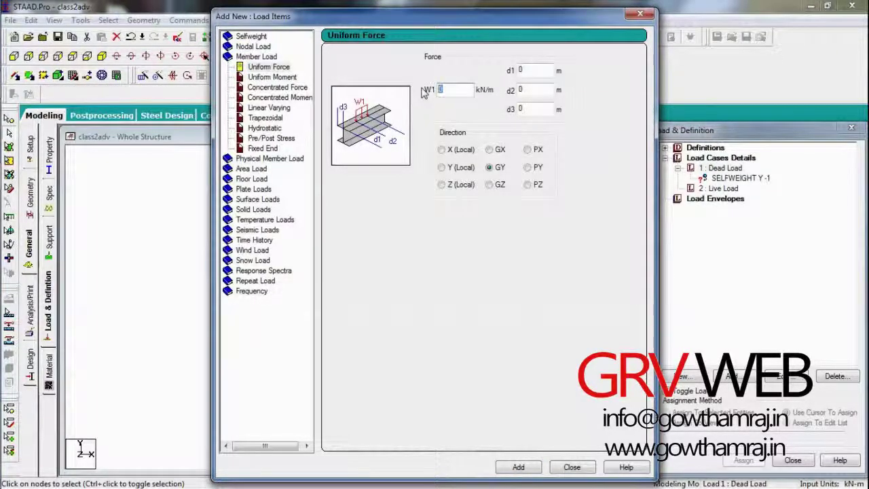
type("-5")
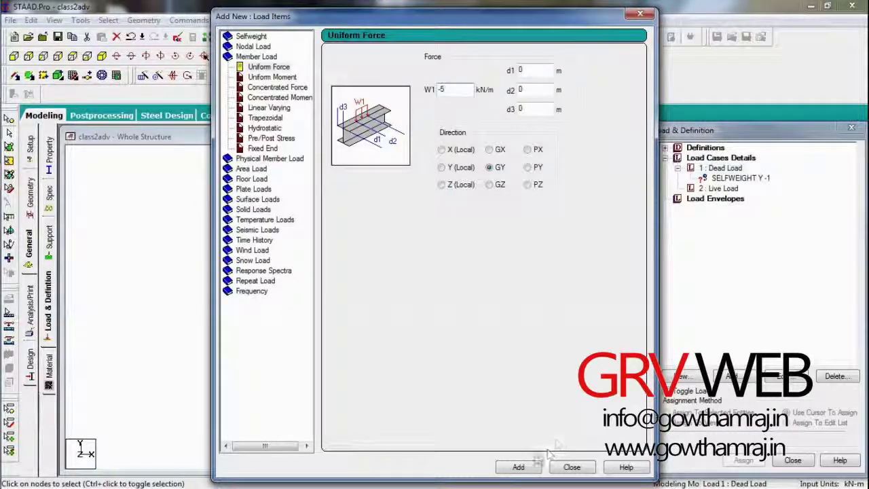
left_click(530, 468)
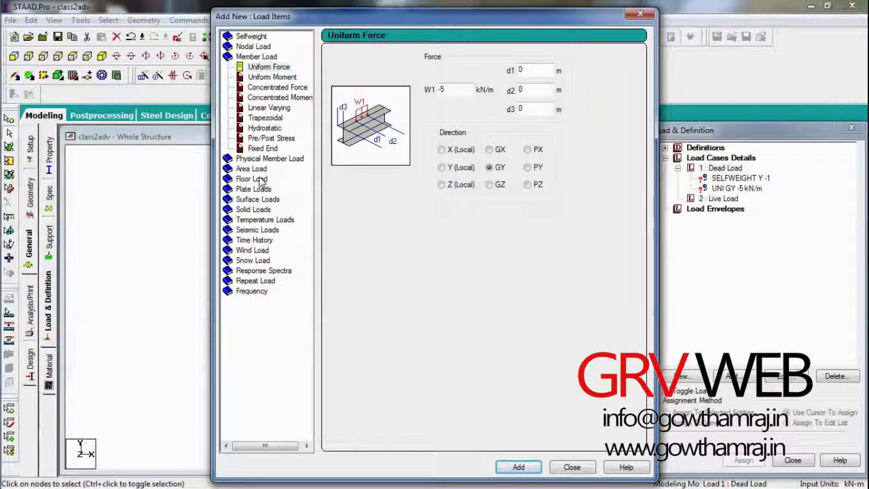
Step: Add a -4 kN/m² floor load with X, Y and Z ranges 0–100 m to Dead Load
left_click(260, 180)
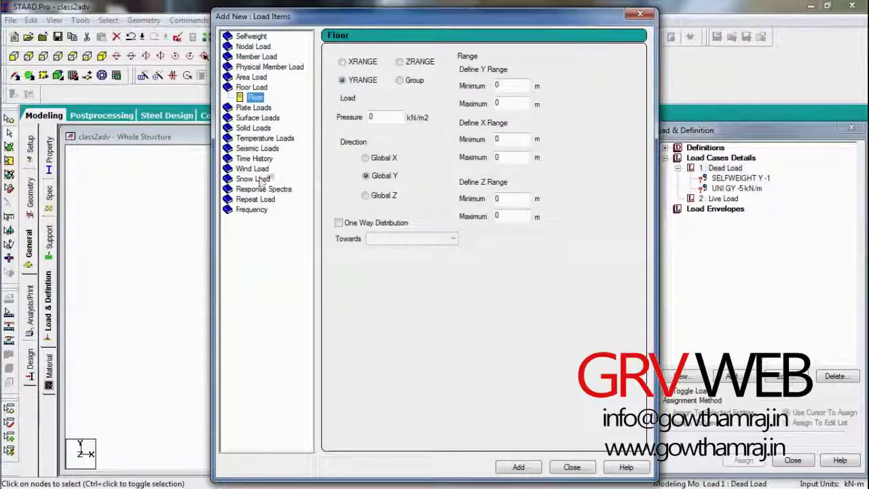
double_click(380, 117)
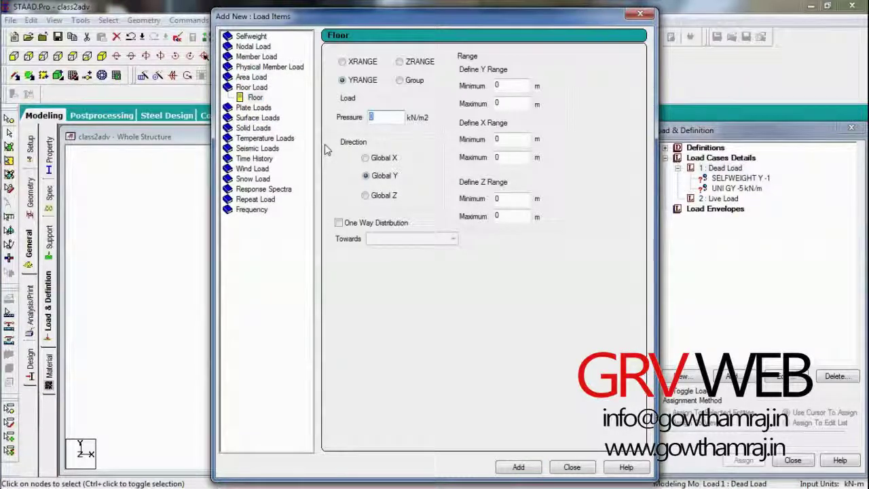
type("-4")
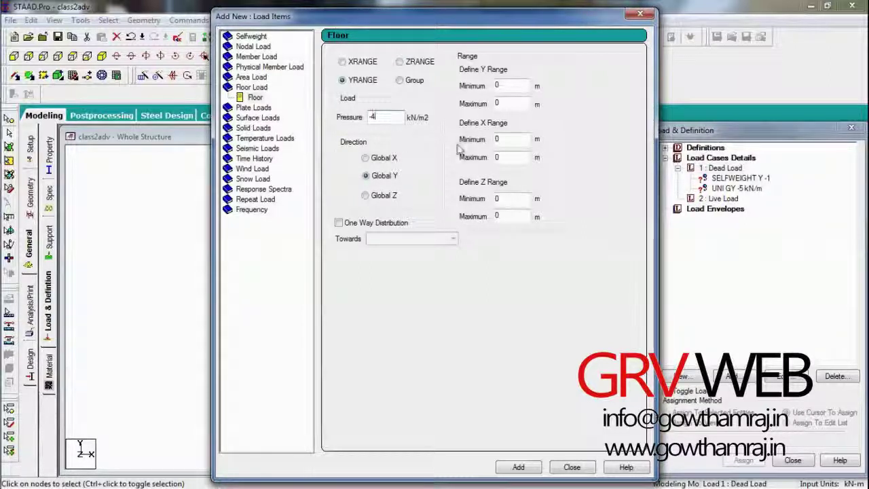
type("100")
key("Tab")
key("Tab")
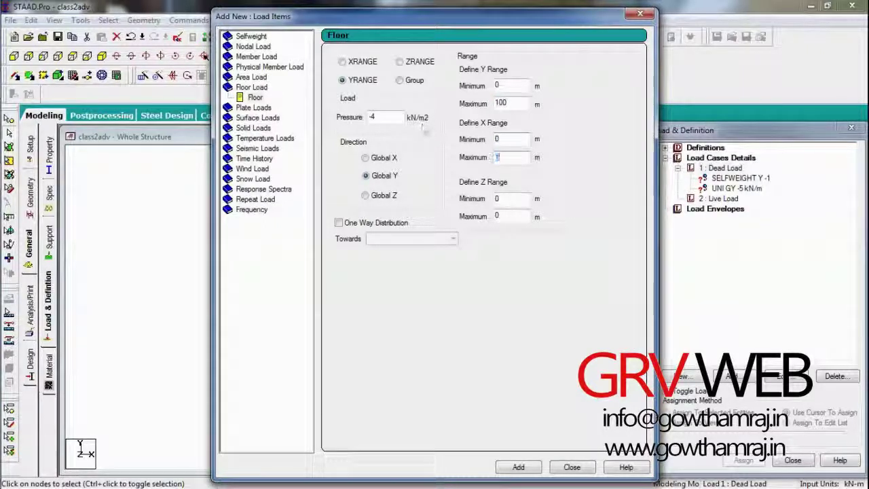
type("00")
key("Tab")
key("Tab")
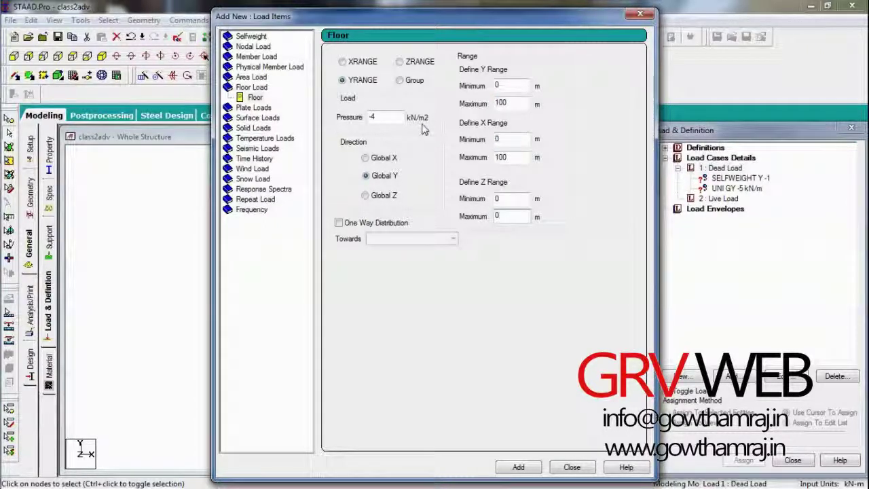
type("100")
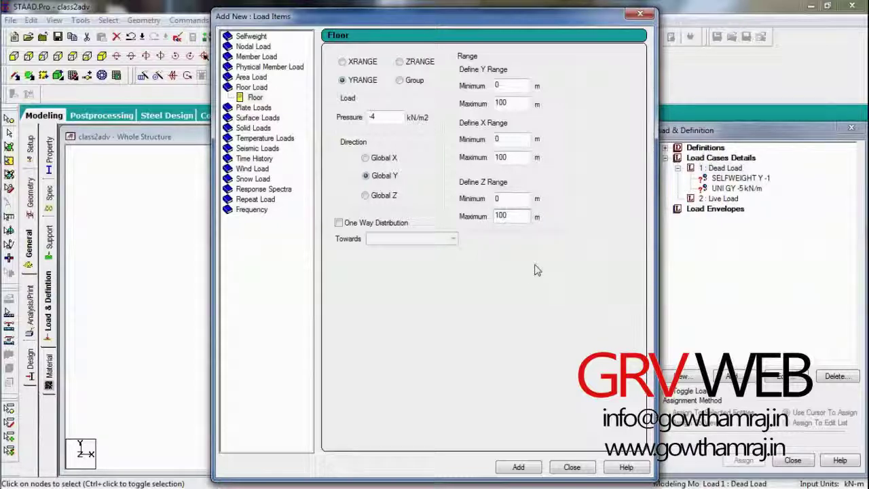
left_click(533, 468)
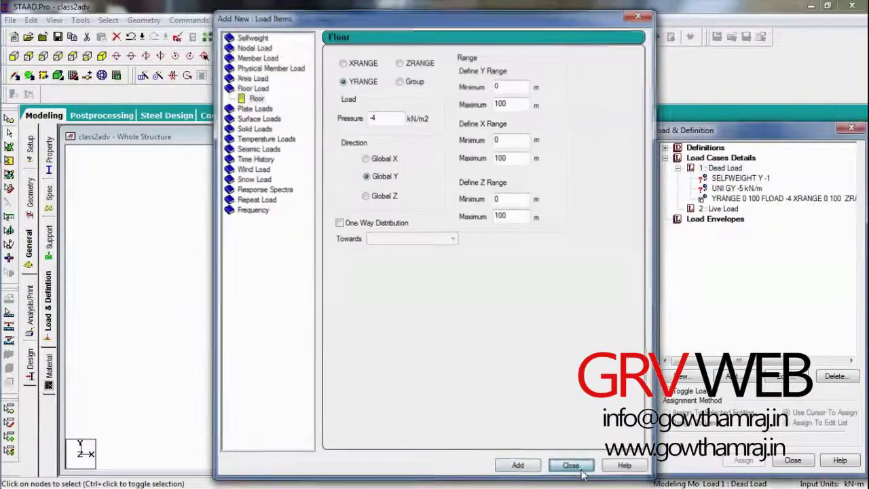
left_click(572, 467)
left_click(718, 209)
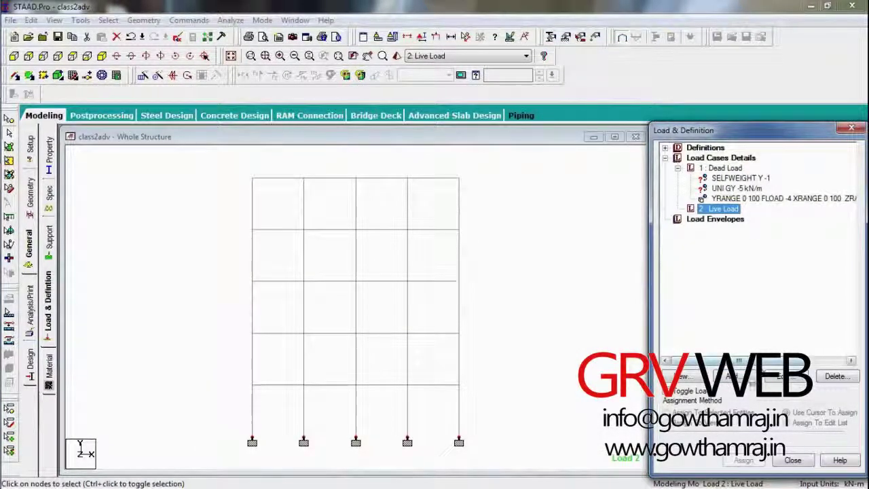
Step: Add a -10 kN/m² floor load with X, Y and Z ranges 0–100 m to Live Load
left_click(747, 376)
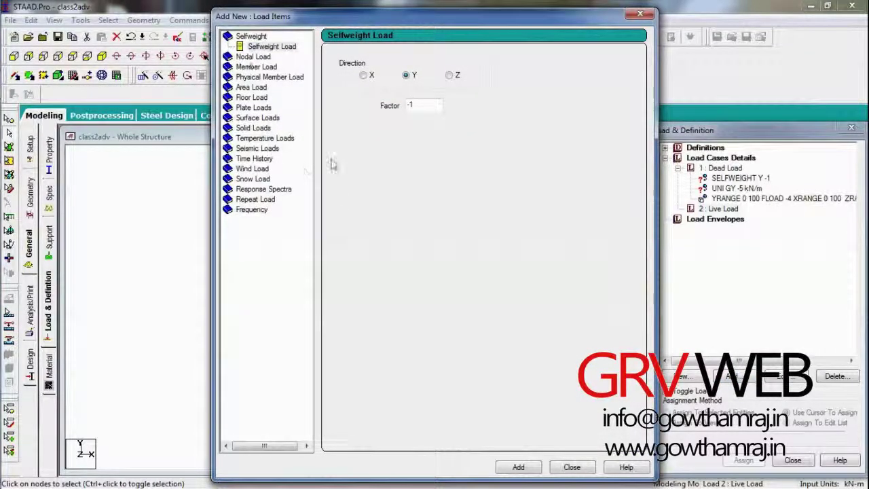
left_click(252, 99)
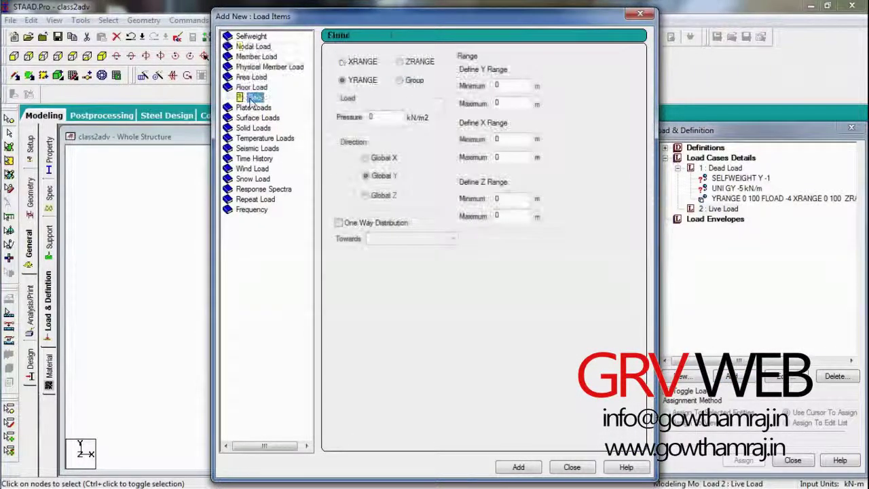
double_click(384, 117)
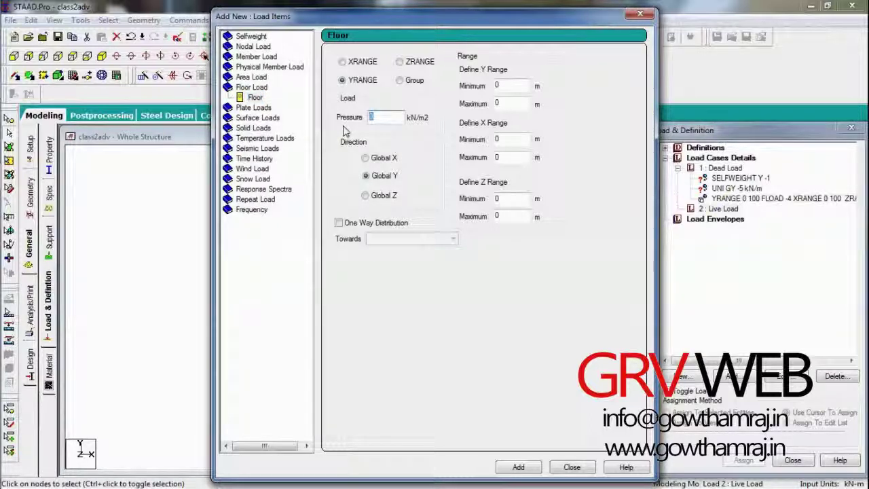
type("-")
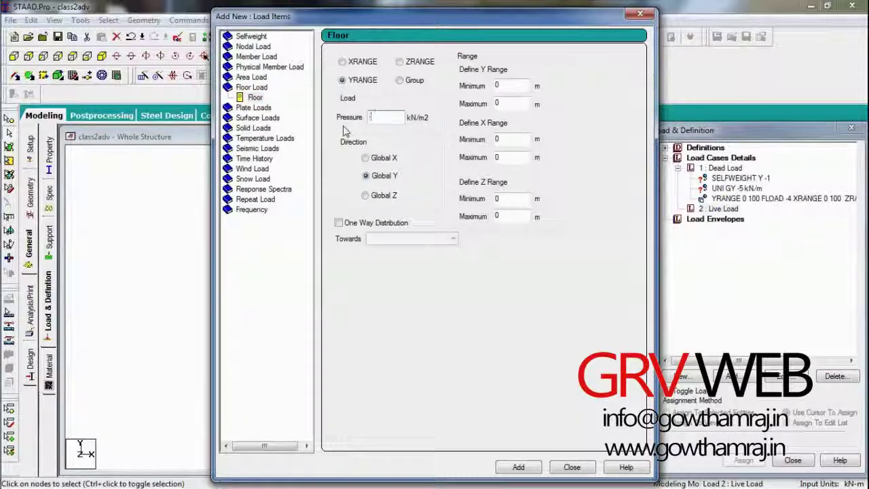
type("10")
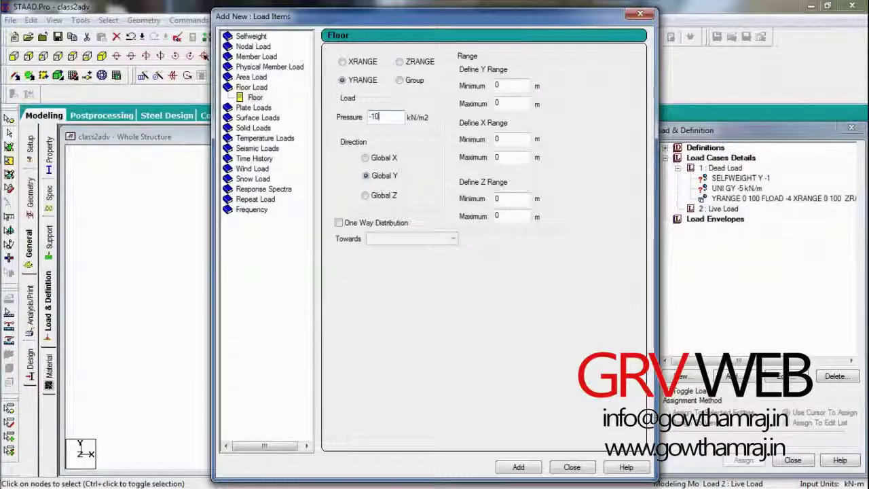
left_click(516, 106)
type("100")
key("Tab")
key("Tab")
type("001")
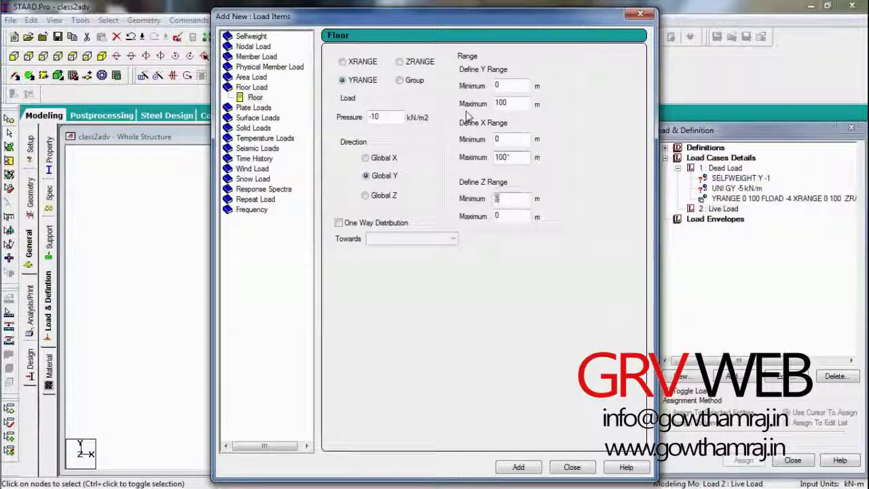
key("Tab")
type("100")
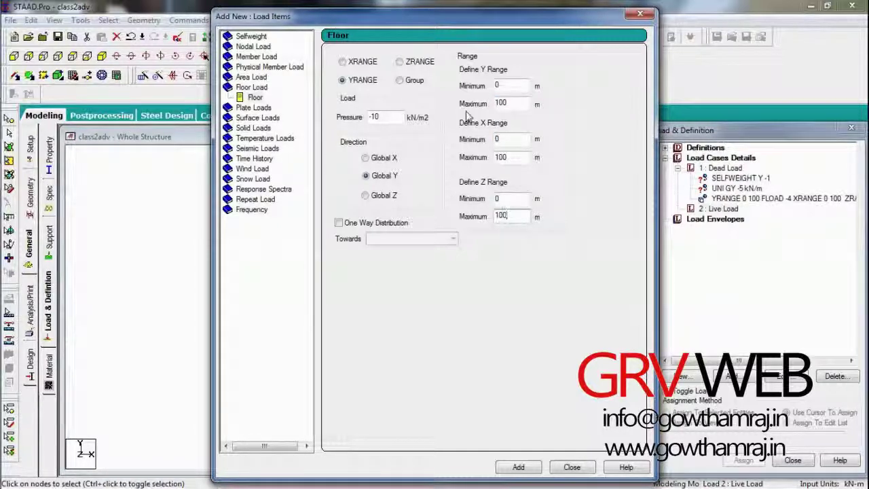
left_click(519, 467)
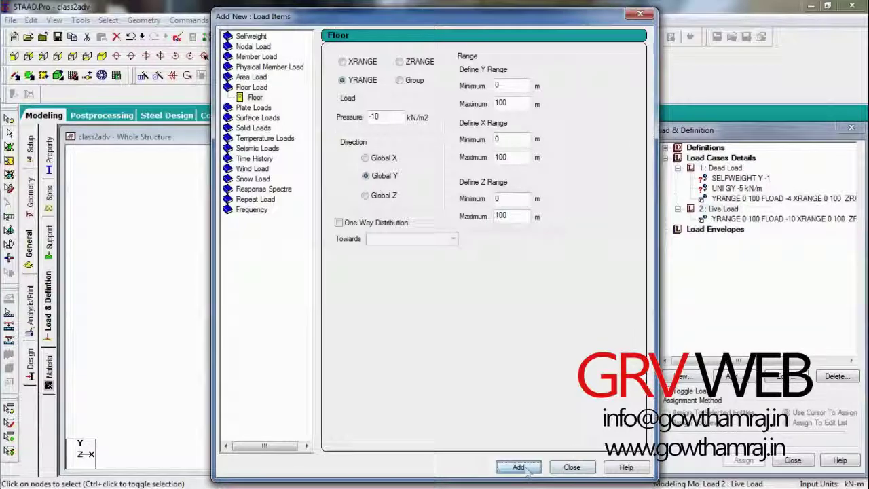
left_click(572, 467)
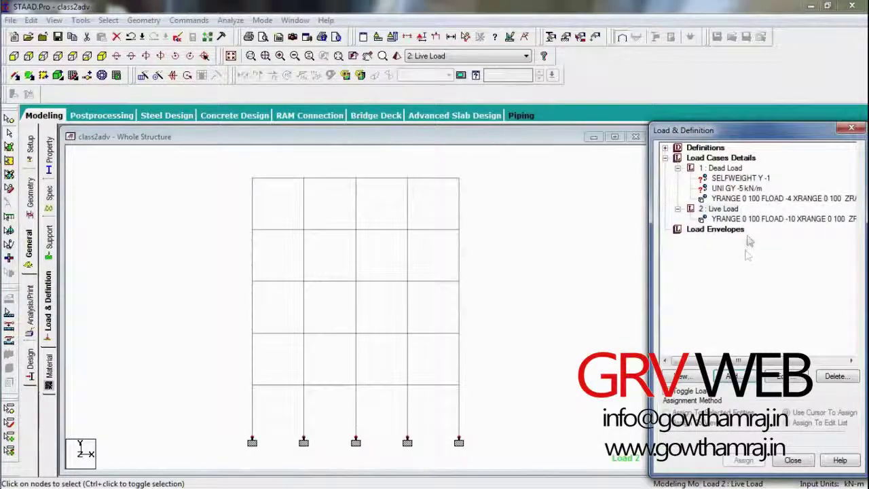
Step: Preview the load items and assign the Dead Load selfweight Y -1 to all members in view
left_click(762, 218)
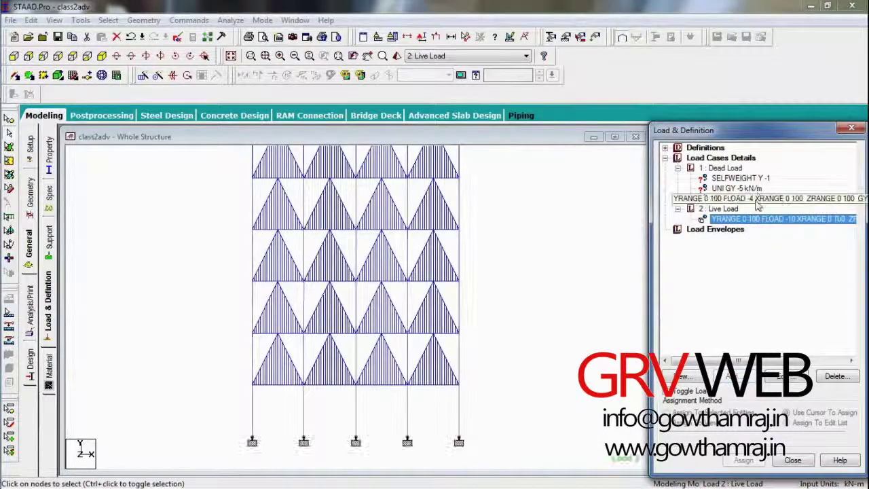
left_click(755, 199)
left_click(737, 189)
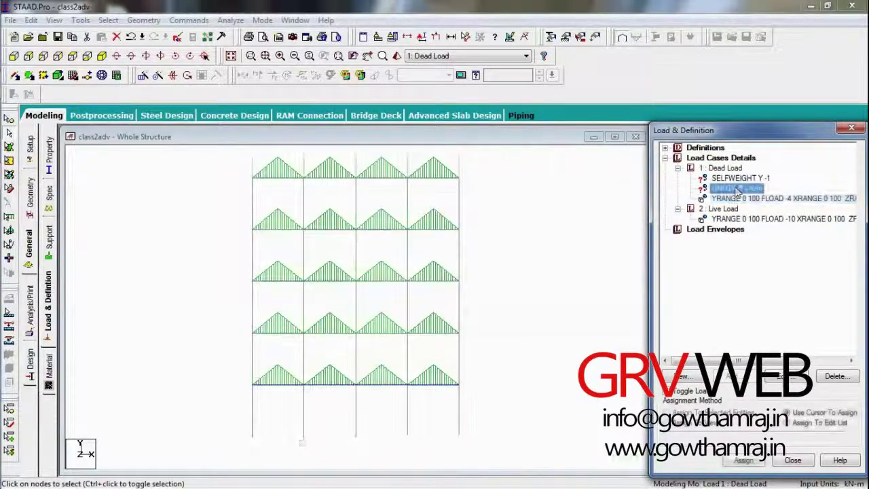
left_click(740, 178)
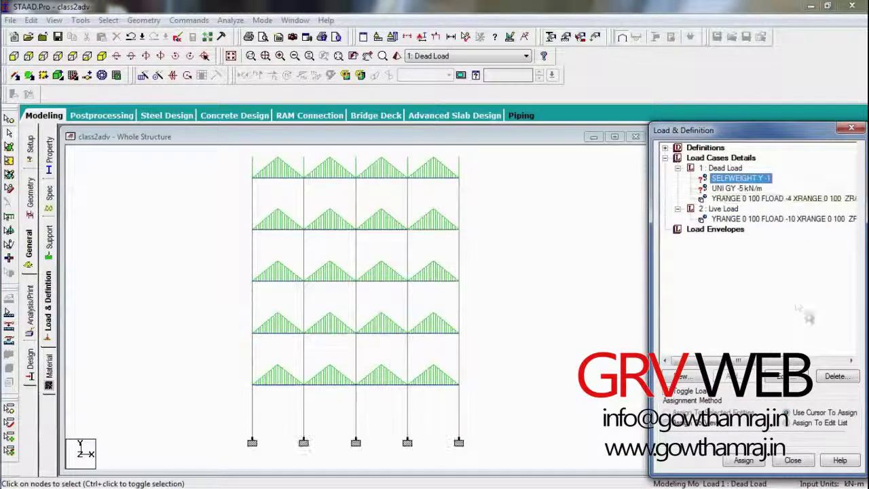
left_click(742, 461)
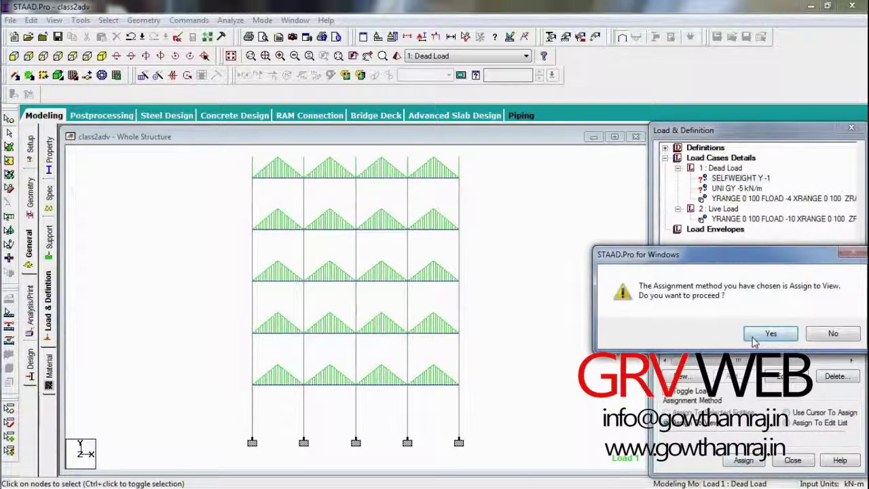
left_click(754, 339)
left_click(720, 188)
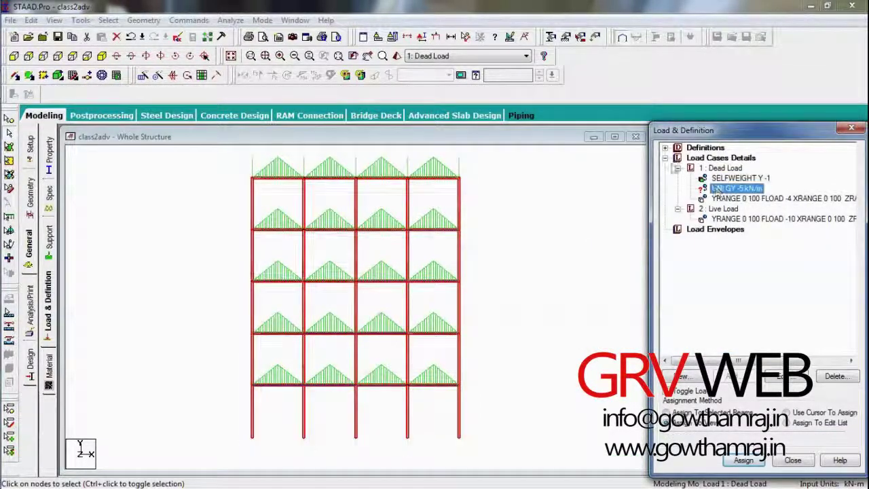
Step: Select the X- and Z-direction beams, then switch to isometric view and clear the selection
left_click(107, 19)
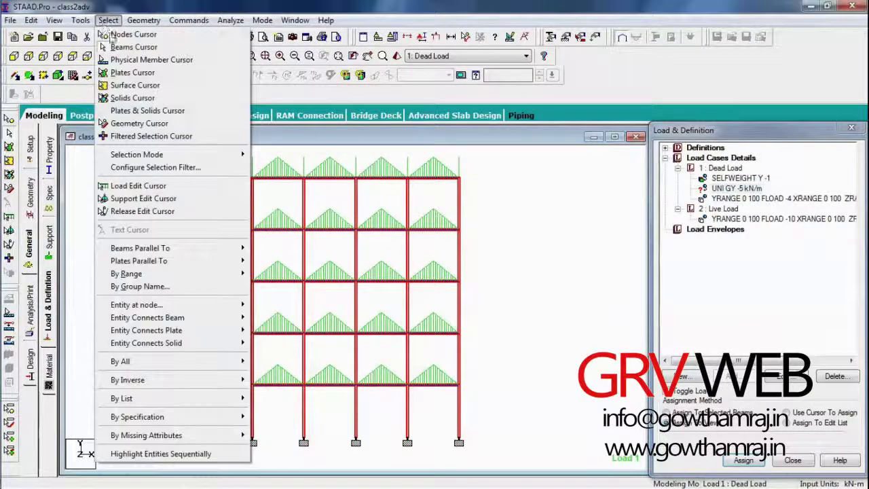
mouse_move(141, 248)
left_click(273, 253)
left_click(108, 20)
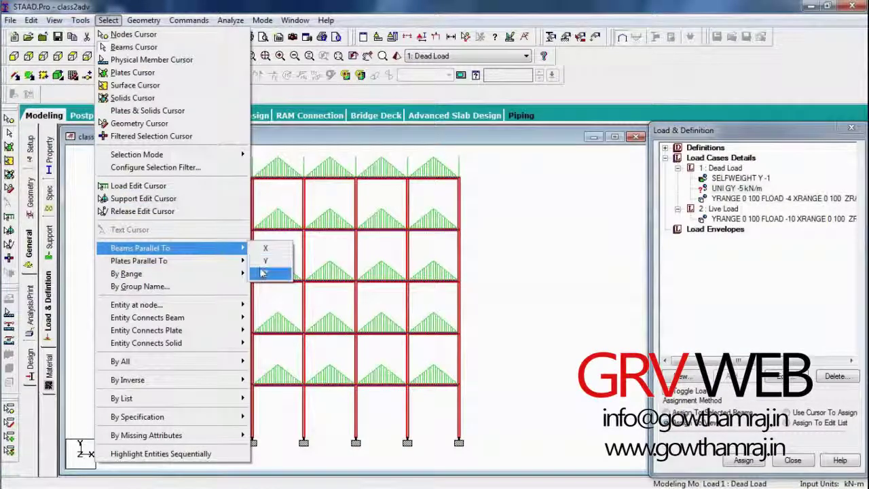
left_click(263, 273)
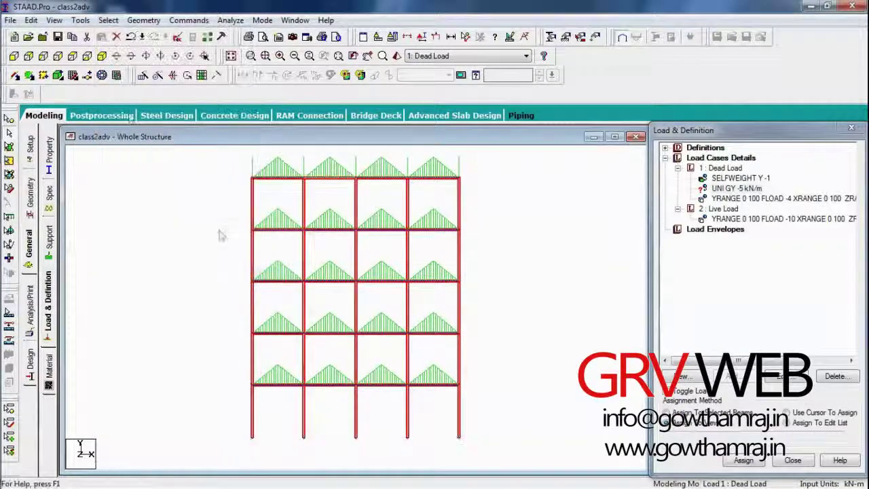
left_click(101, 58)
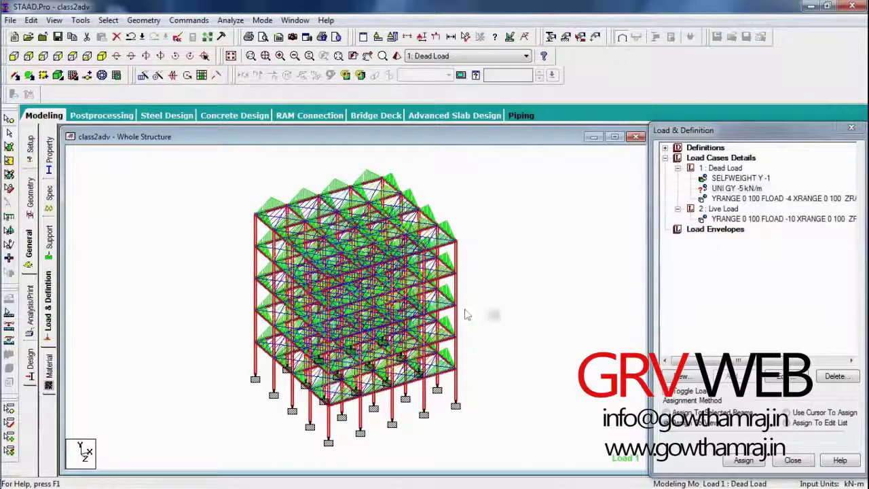
left_click(494, 314)
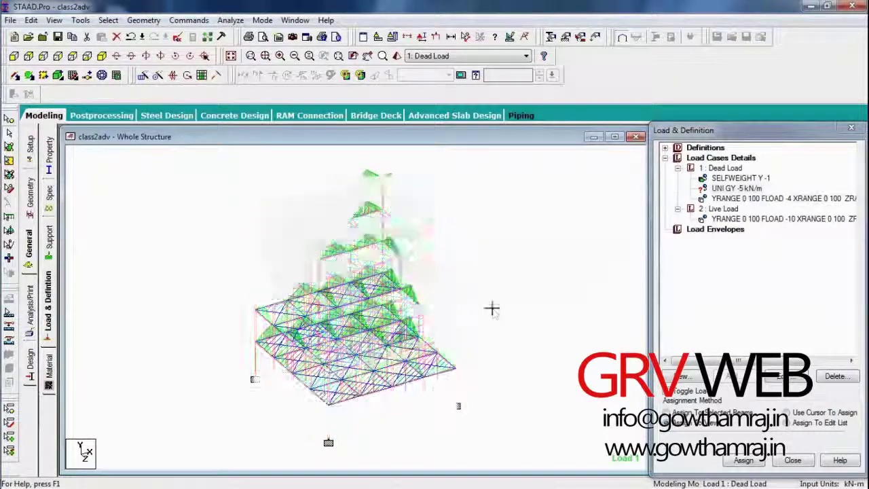
Step: Reselect all X- and Z-direction floor beams and assign the uniform -5 kN/m GY load to them
left_click(107, 20)
mouse_move(140, 248)
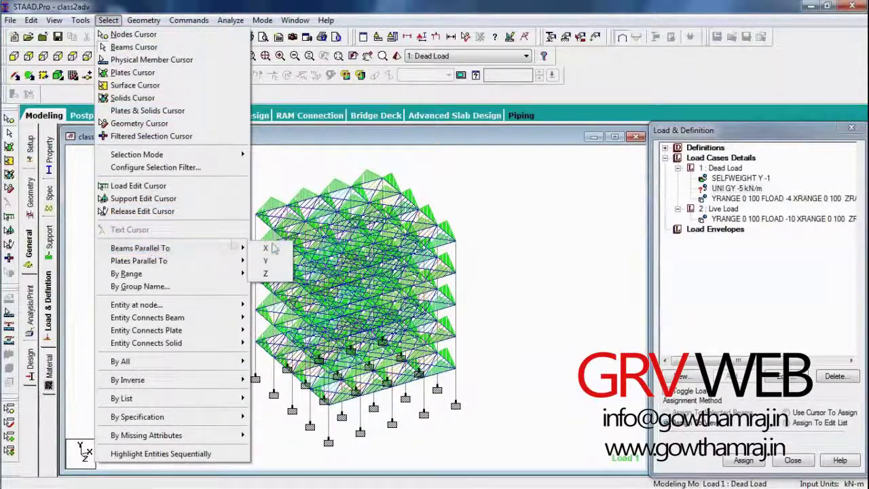
left_click(268, 249)
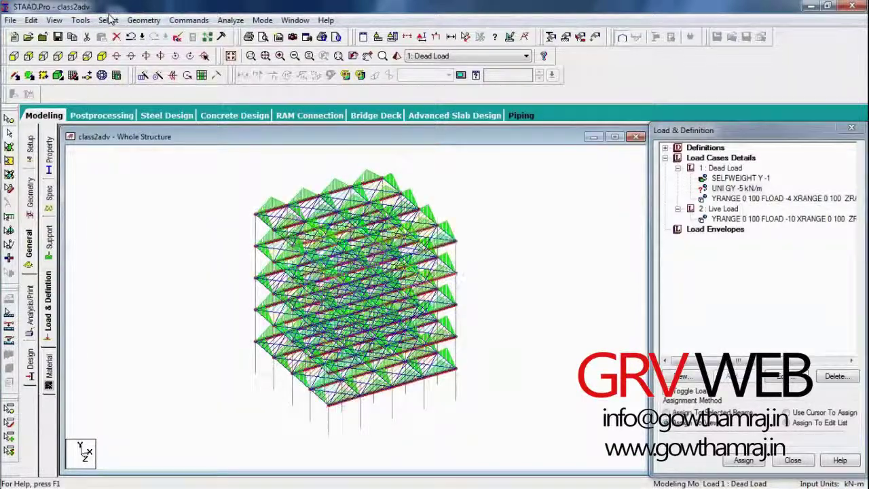
left_click(108, 19)
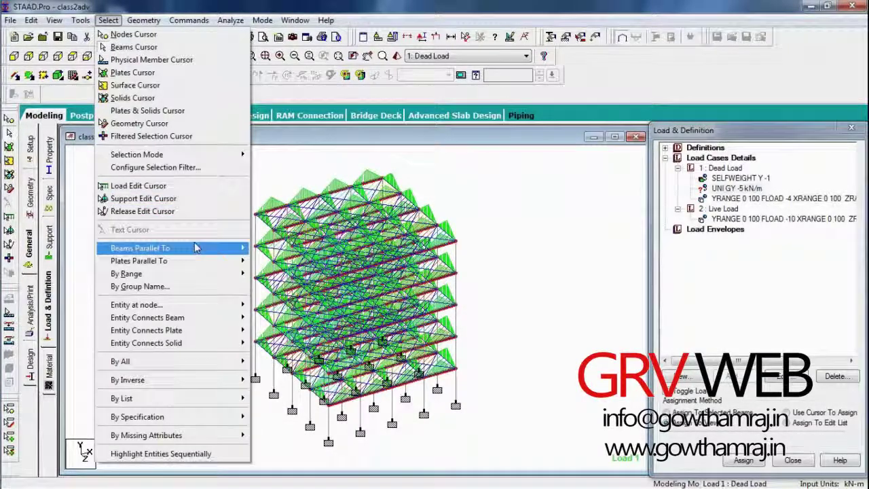
mouse_move(140, 248)
left_click(266, 273)
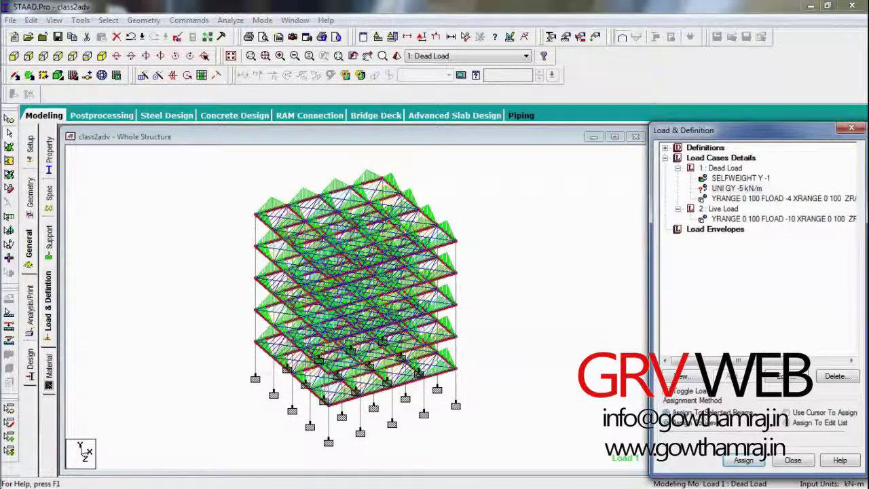
left_click(733, 461)
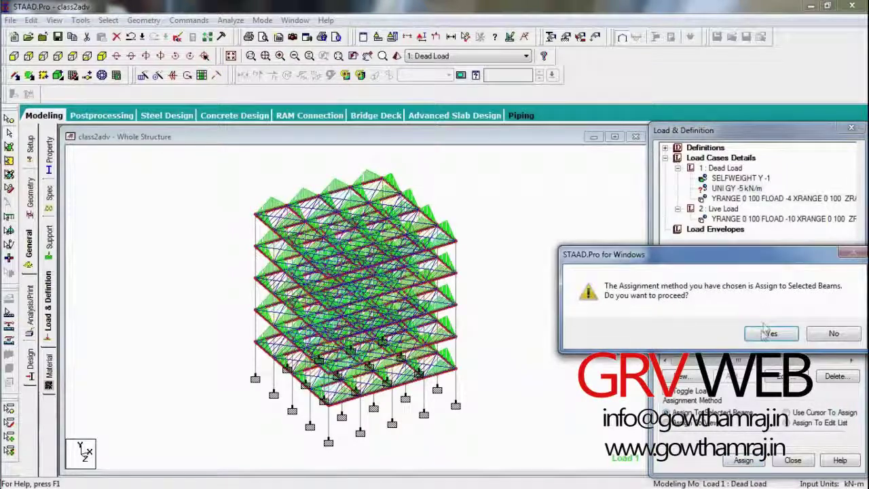
left_click(767, 332)
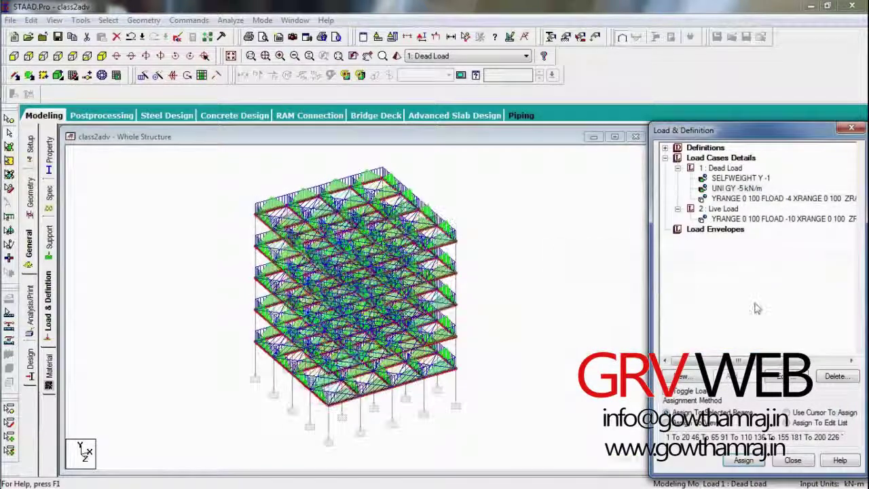
left_click(734, 159)
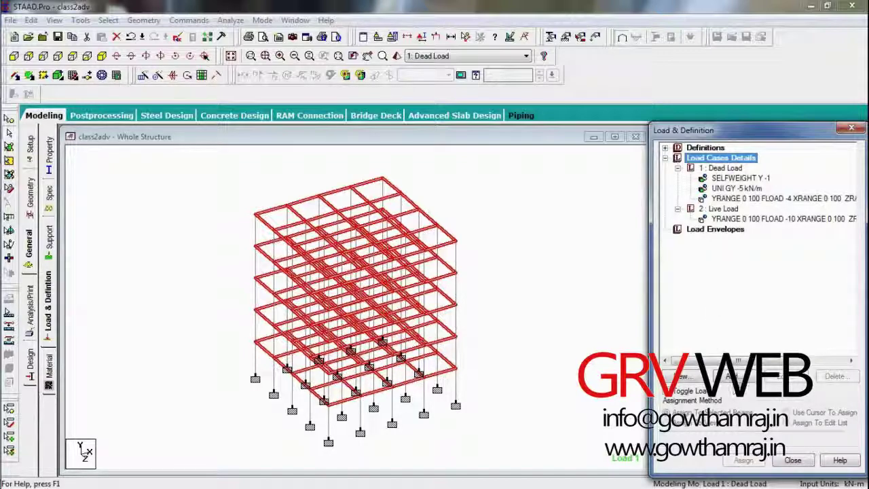
Step: Generate the Indian Code automatic load combinations for a new load case
left_click(729, 377)
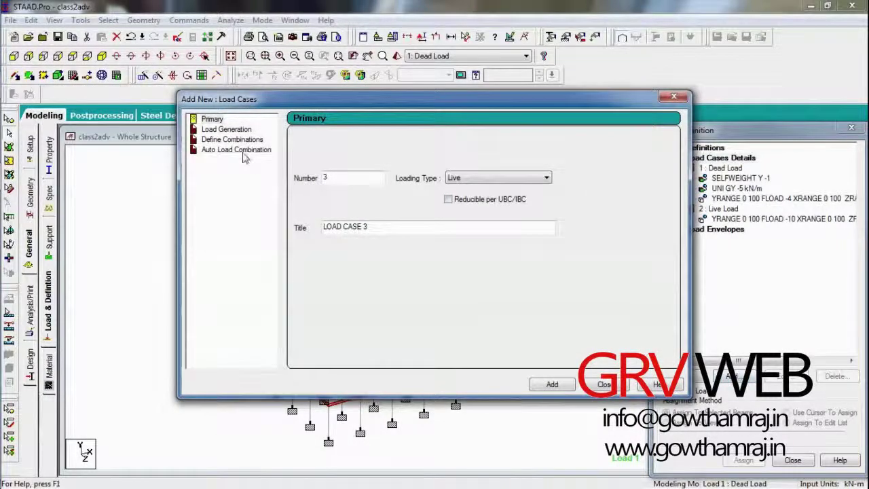
left_click(241, 150)
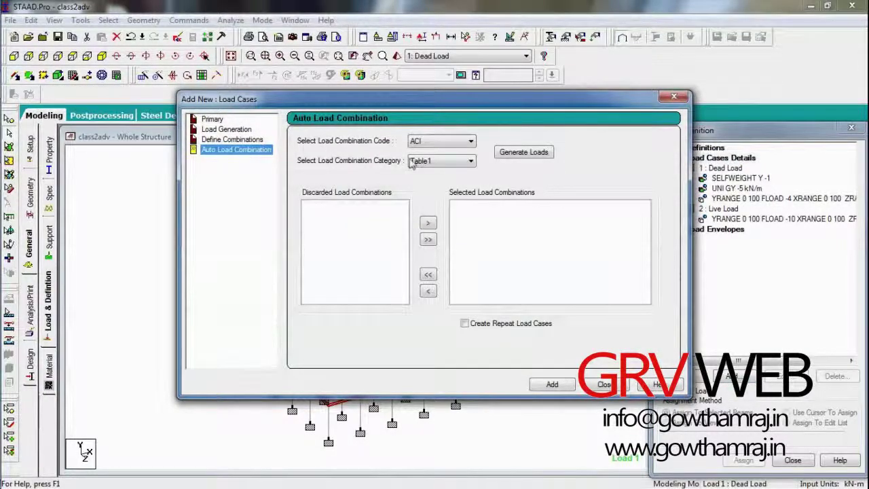
left_click(437, 142)
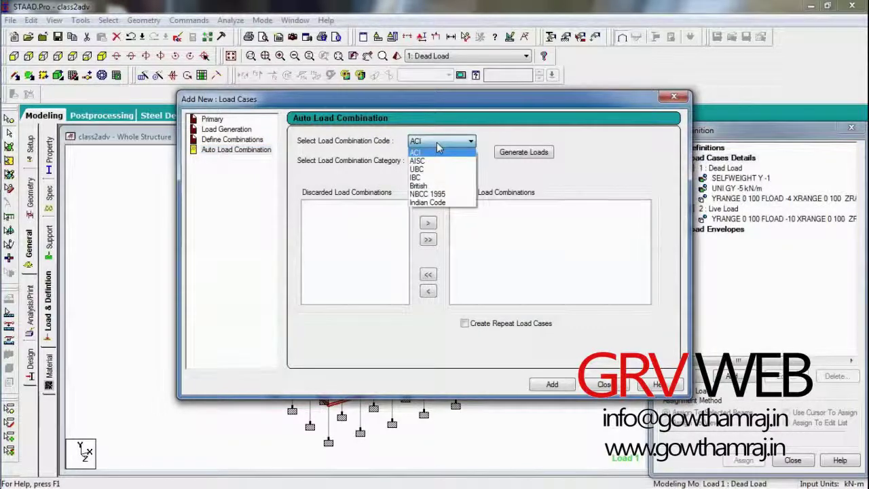
left_click(449, 203)
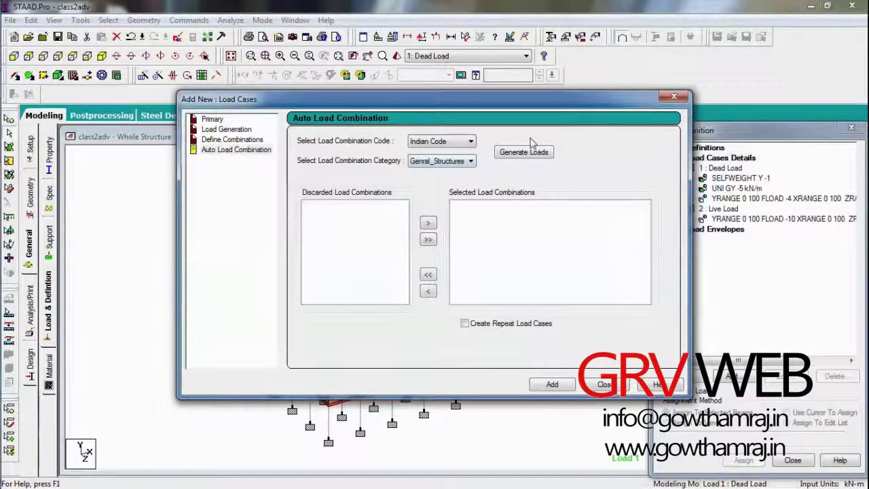
left_click(532, 155)
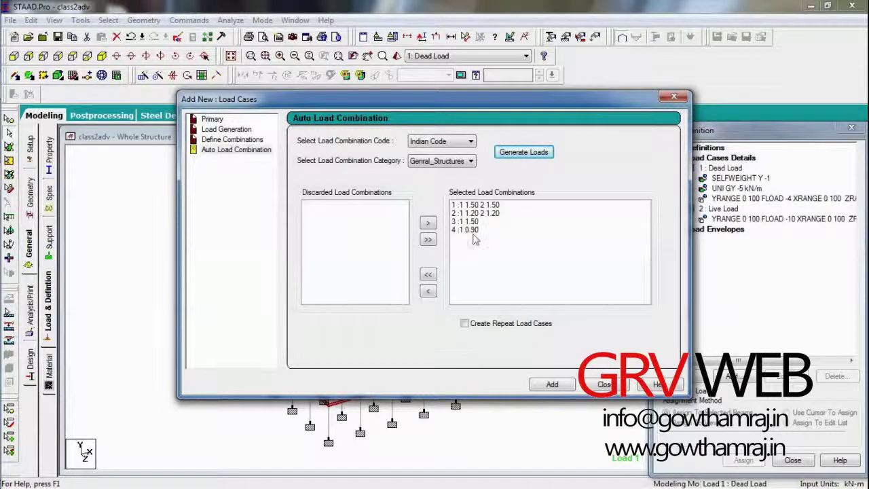
Step: Keep only the 1.5 dead + 1.5 live combination and add it as load case 3
left_click(428, 274)
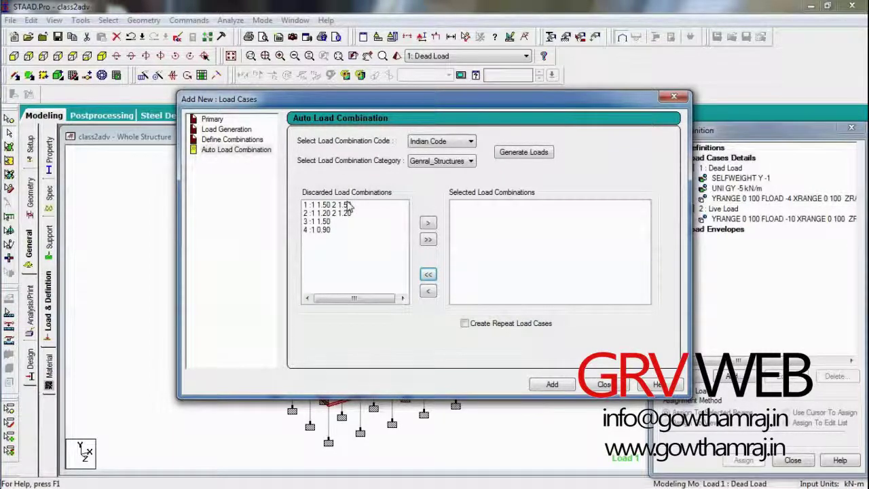
left_click(347, 207)
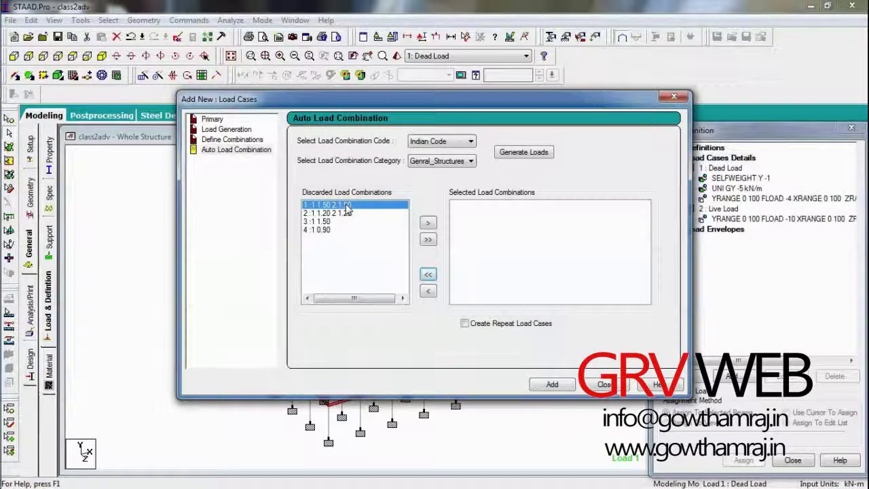
left_click(428, 225)
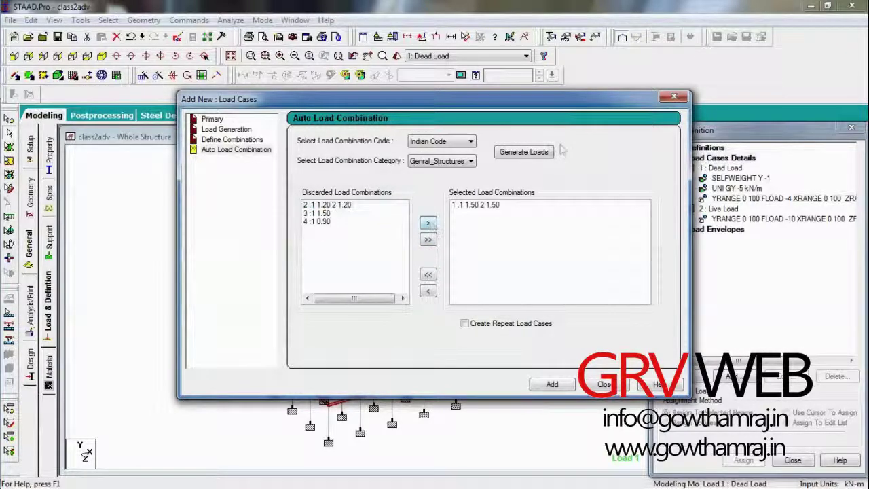
left_click(552, 384)
left_click(602, 385)
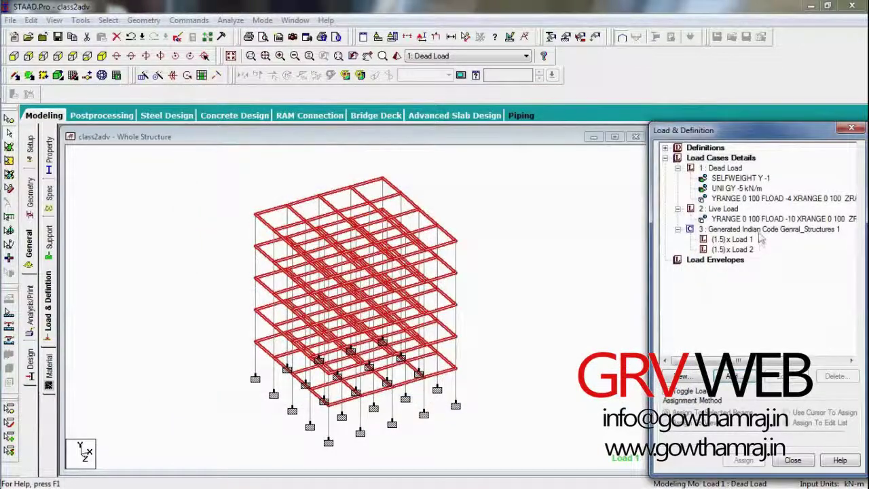
left_click(740, 231)
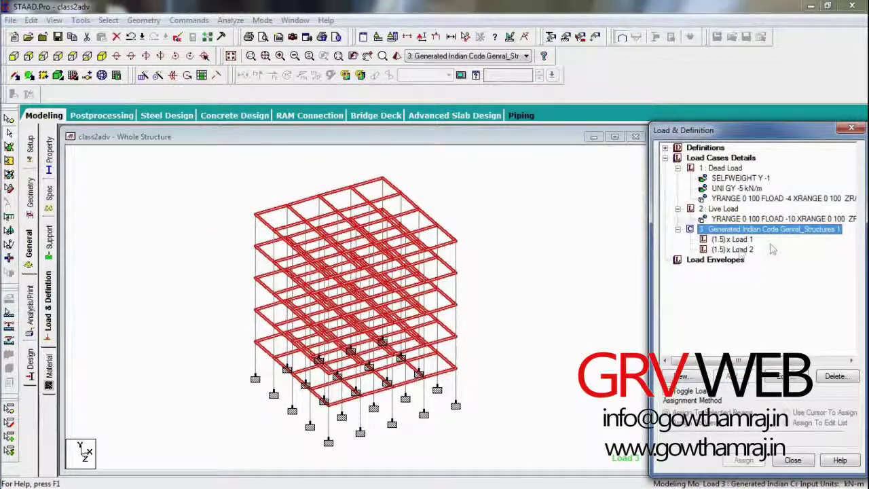
left_click(714, 261)
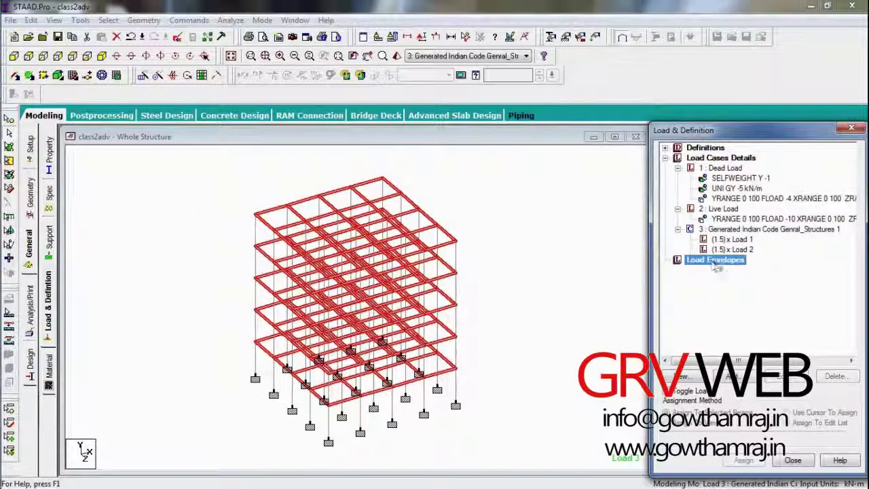
Step: Add ENVELOP 1 of type SERVICEABILITY containing load case 3, and confirm it in the load tree
left_click(732, 376)
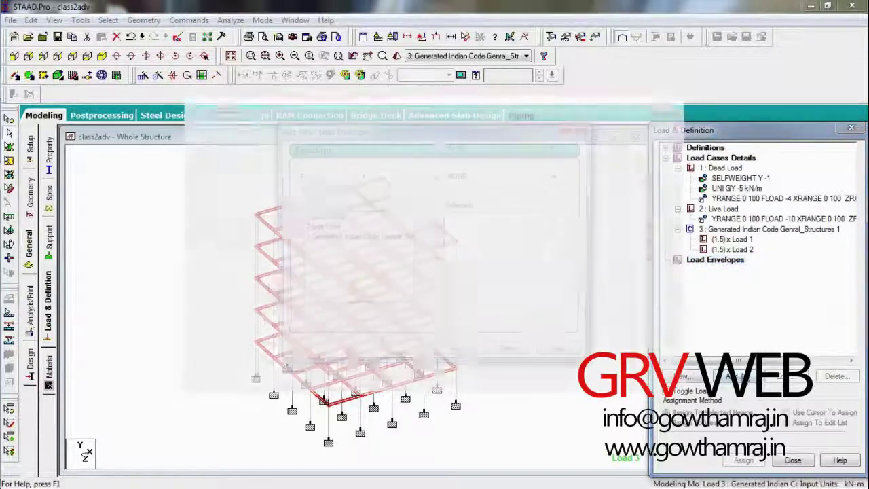
left_click(378, 239)
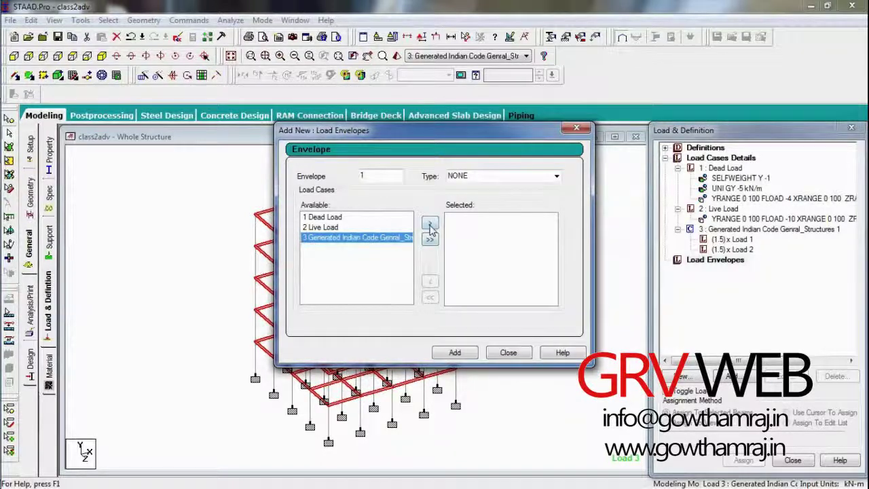
left_click(429, 223)
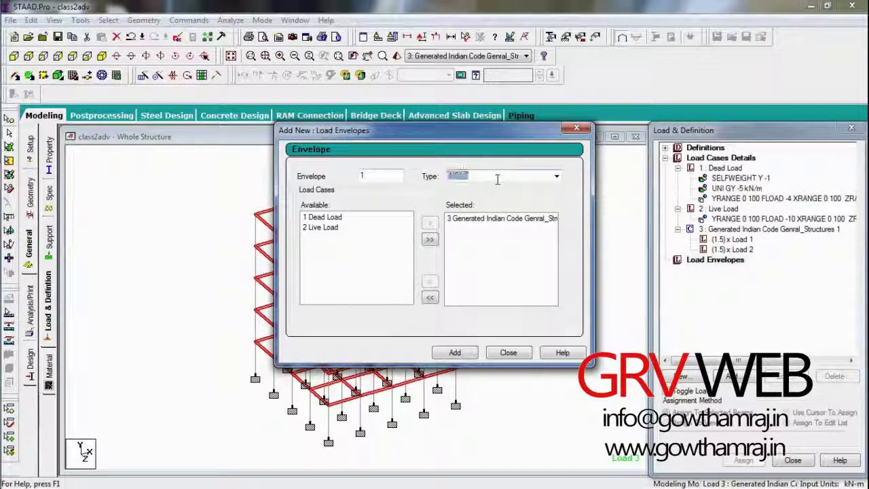
left_click(555, 177)
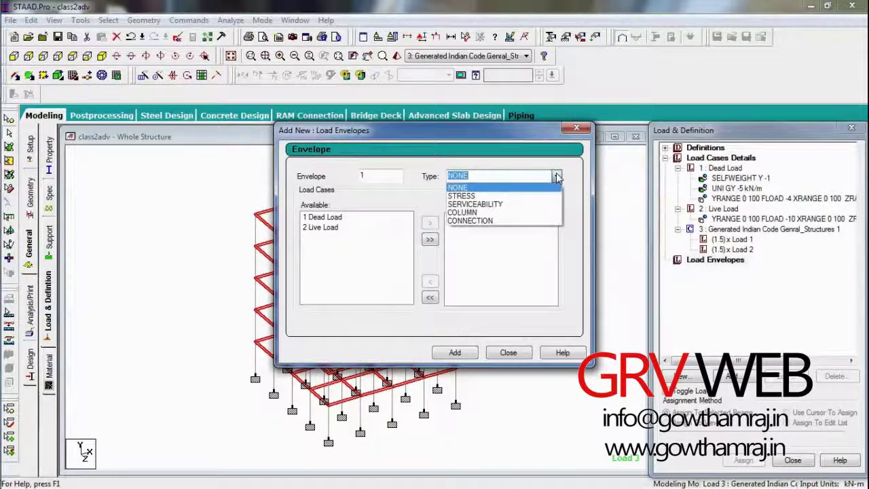
left_click(516, 205)
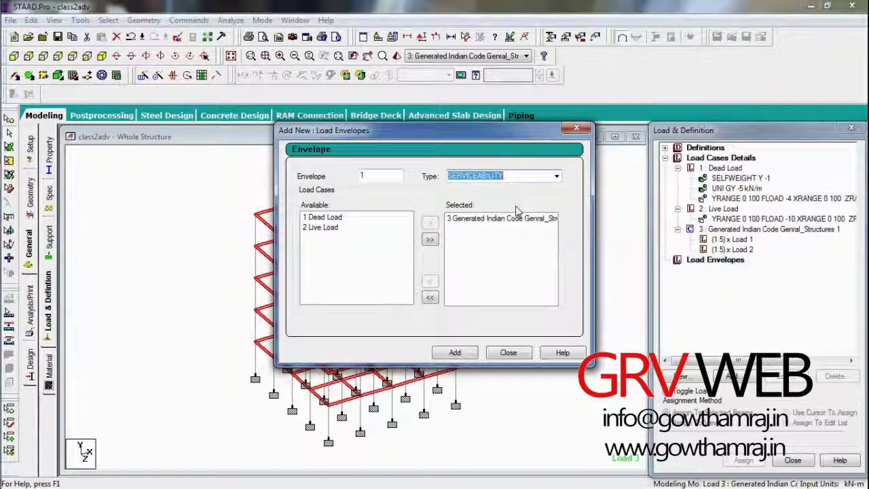
left_click(457, 352)
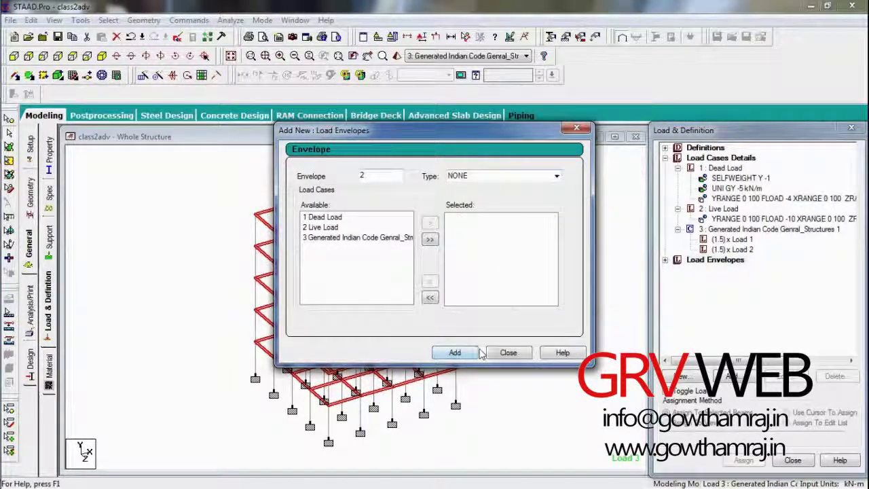
left_click(508, 352)
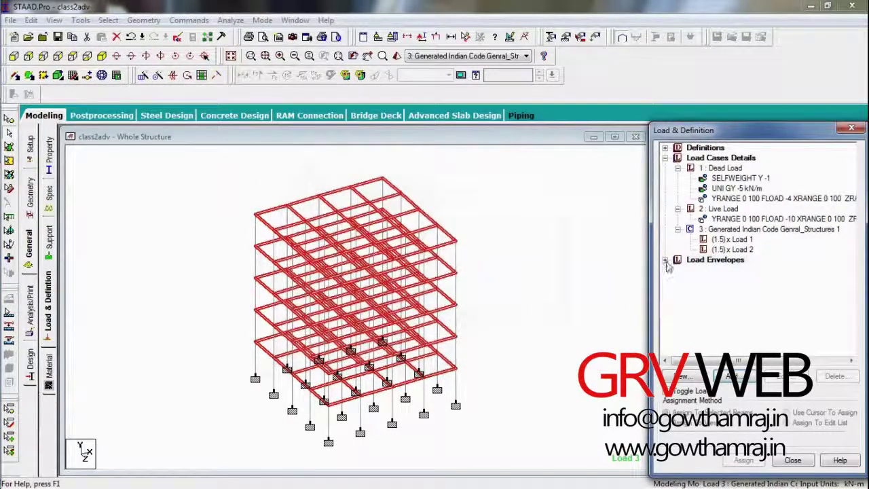
left_click(666, 260)
left_click(710, 270)
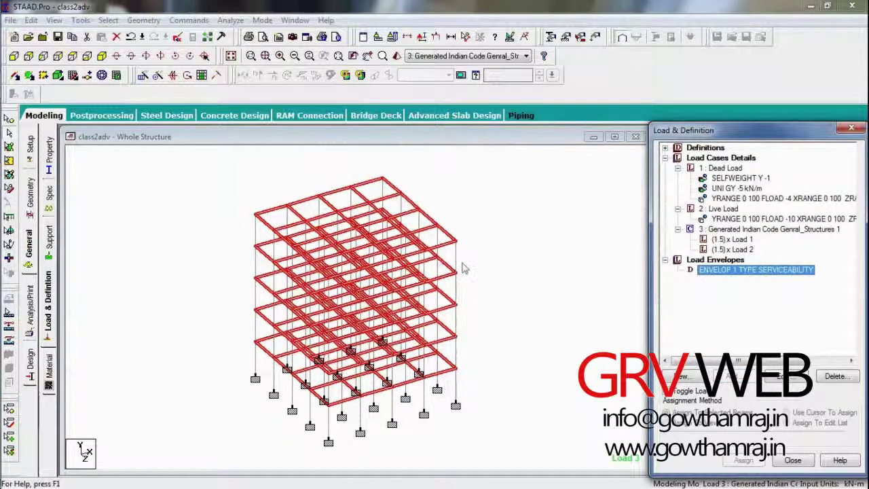
Step: Add a Perform Analysis (No Print) command to the model
left_click(29, 313)
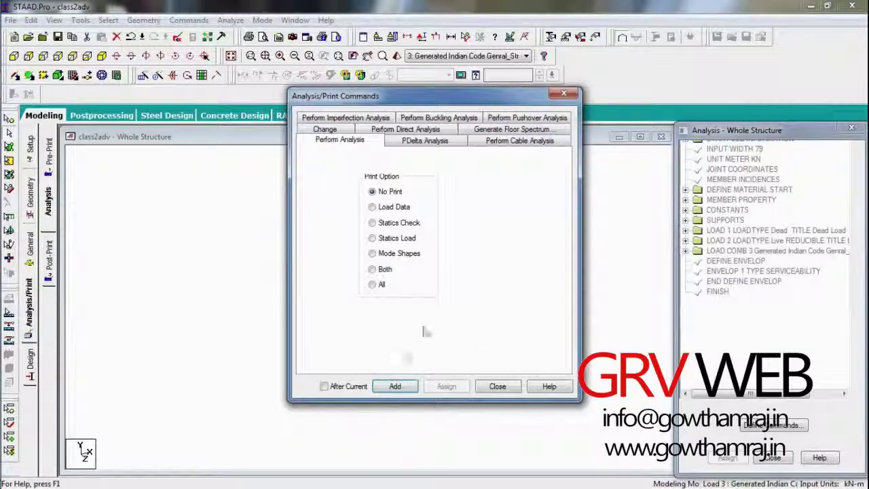
left_click(395, 385)
left_click(486, 391)
Step: Run the analysis, saving the modified model when warned
left_click(230, 21)
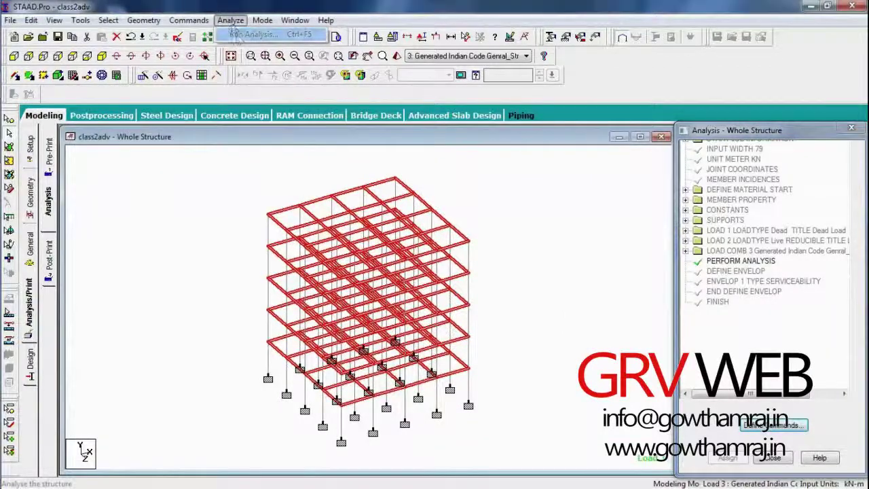
left_click(239, 37)
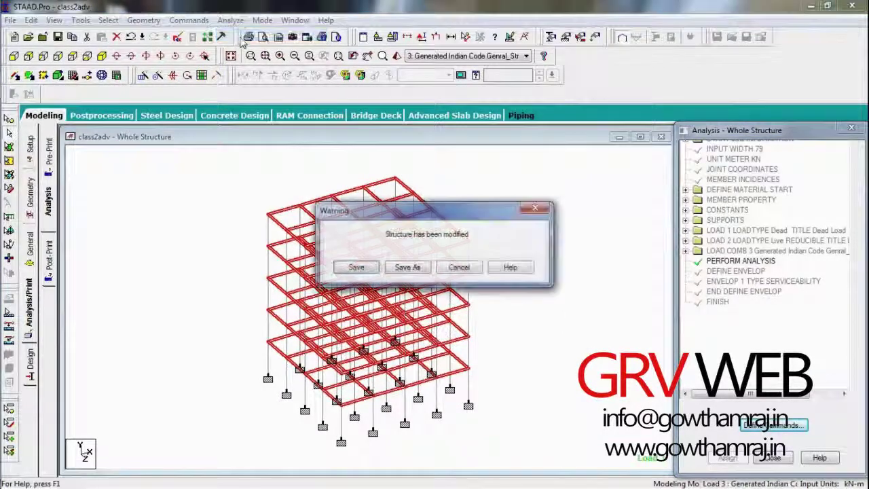
left_click(363, 268)
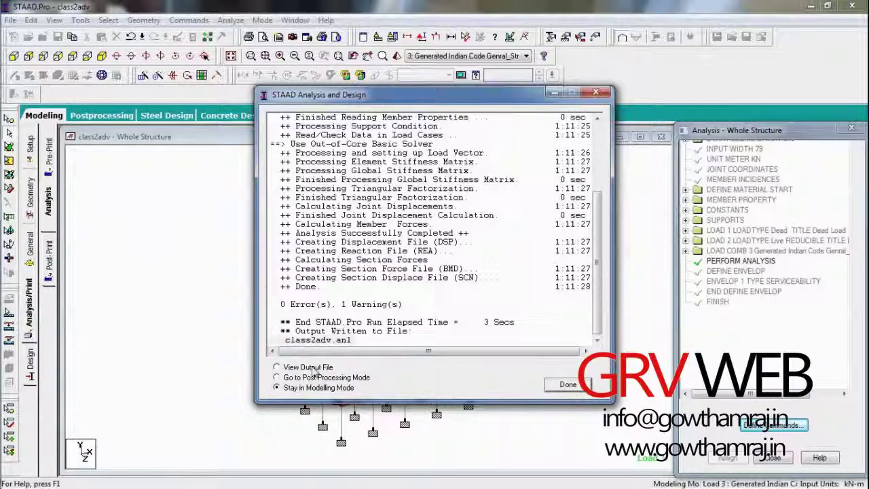
Step: Pick View Output File in the STAAD Analysis and Design window
left_click(315, 368)
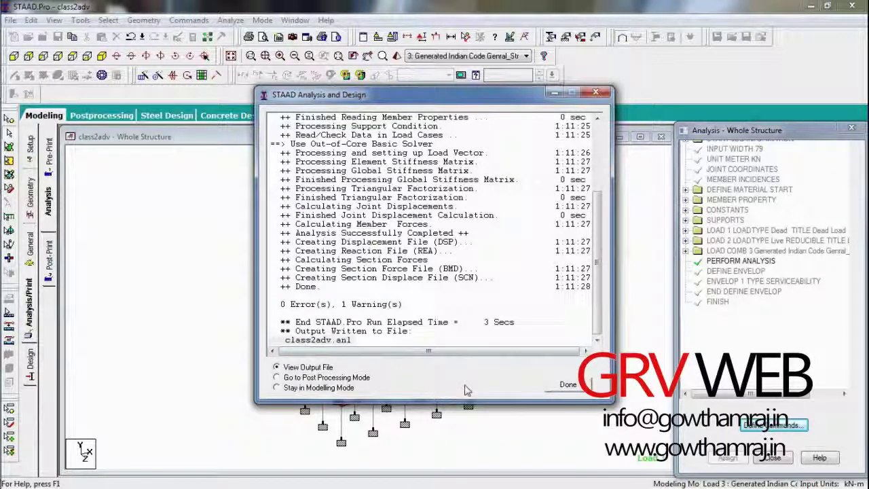